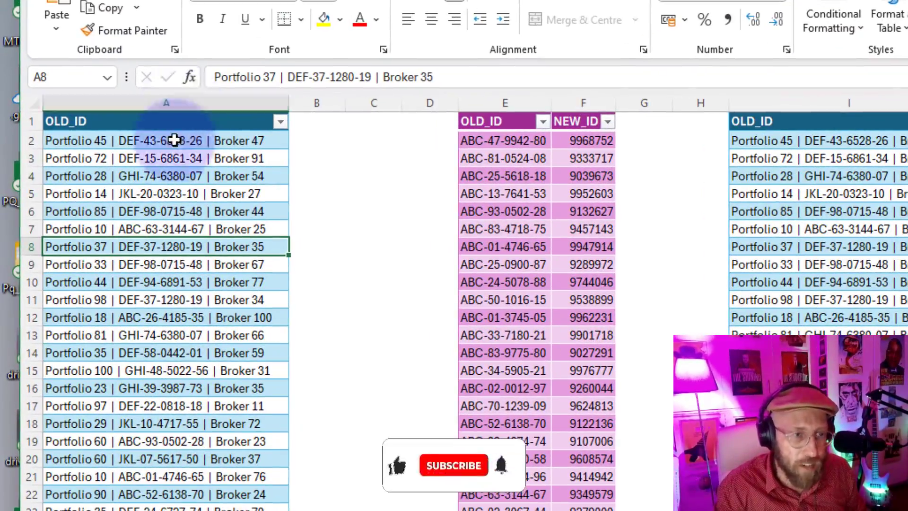
Review the OLD_ID entries, the lookup table's NEW_ID values and the expected final results.
left_click(175, 151)
left_click_drag(168, 135, 142, 353)
left_click(142, 335)
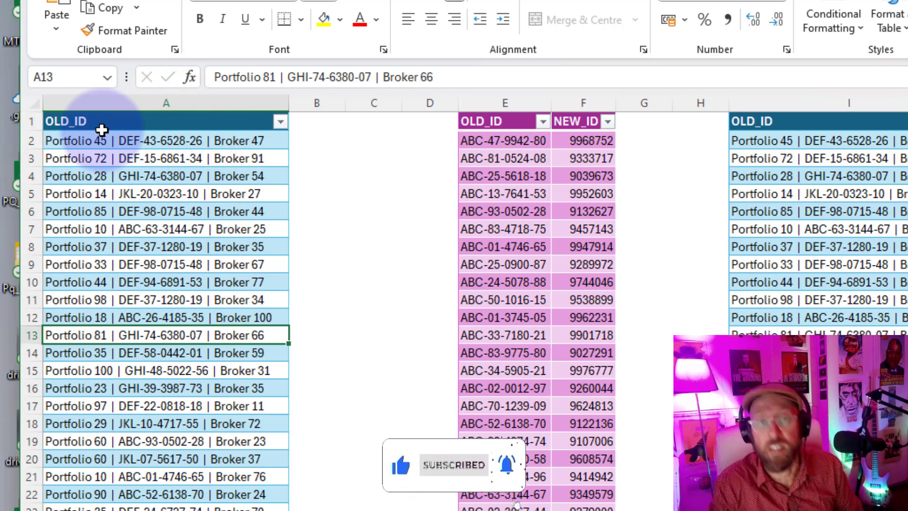
left_click(76, 141)
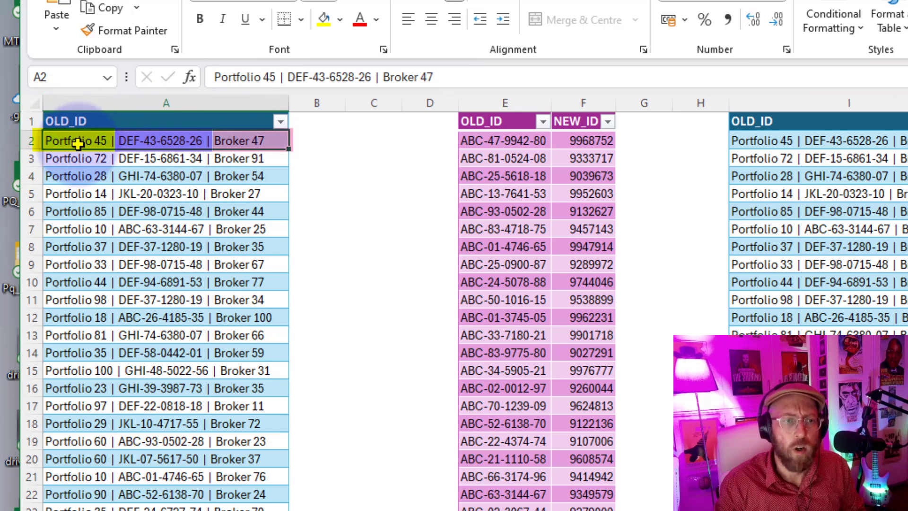
left_click(172, 134)
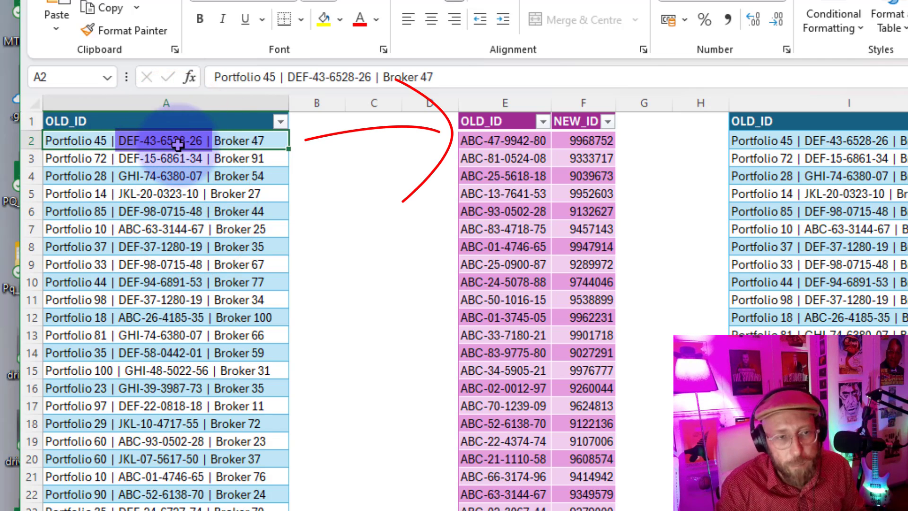
left_click_drag(591, 142, 568, 300)
left_click(503, 229)
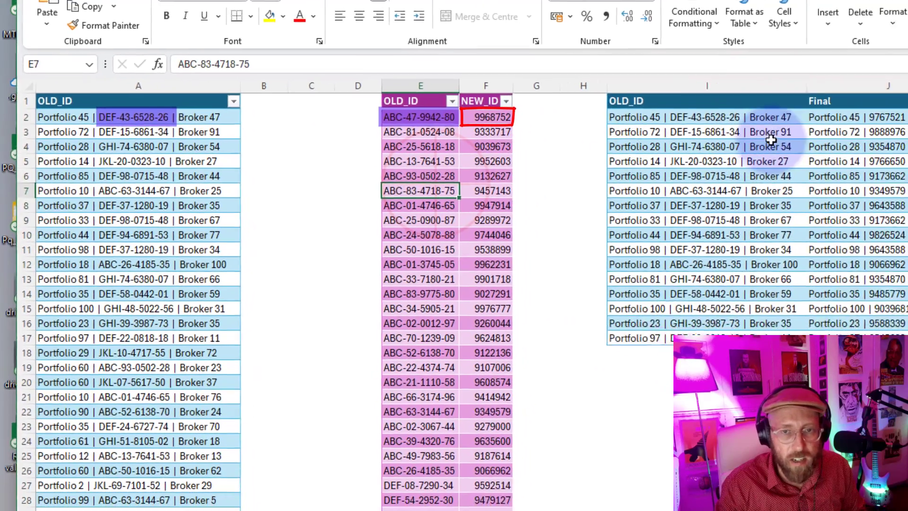
left_click_drag(832, 117, 842, 340)
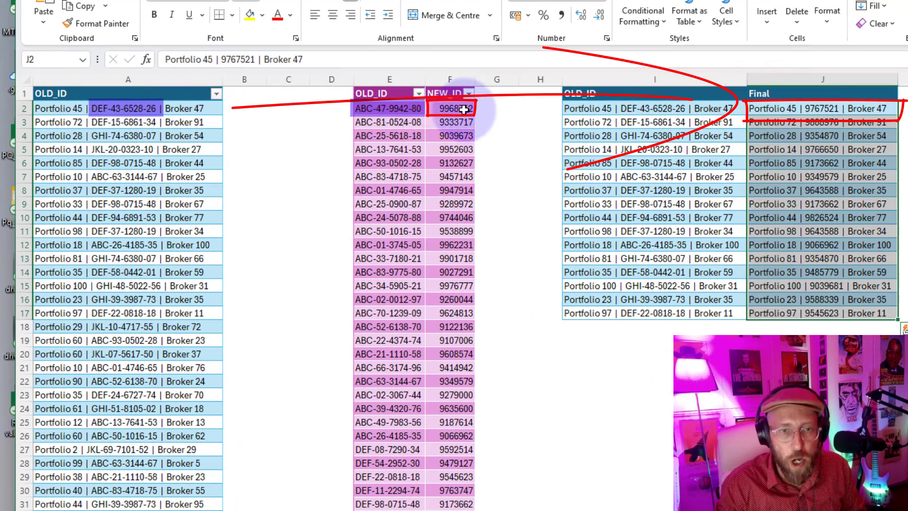
left_click_drag(462, 110, 452, 284)
left_click(652, 190)
left_click(653, 122)
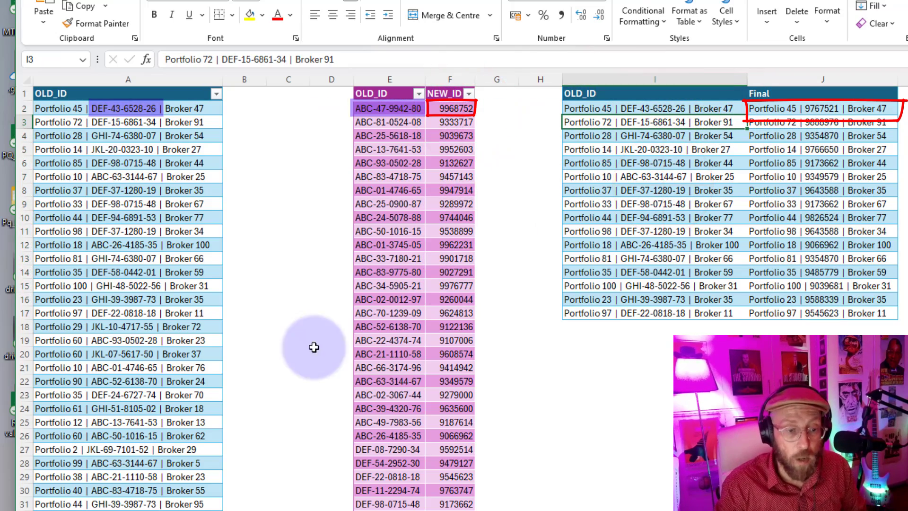
Check the results sheet's data range, then select a cell inside the lookup table.
key("ctrl+Page_Down")
left_click(148, 184)
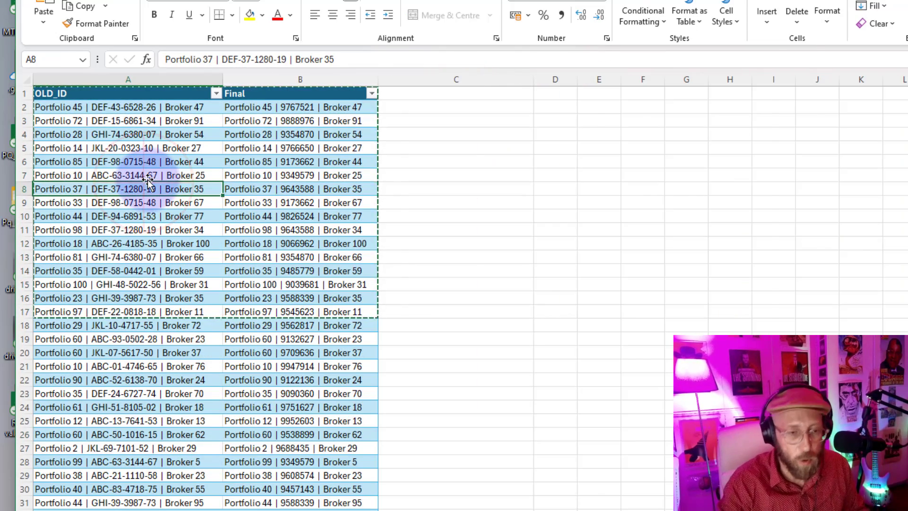
key("ctrl+Down")
scroll(208, 203, "up", 3)
key("ctrl+Up")
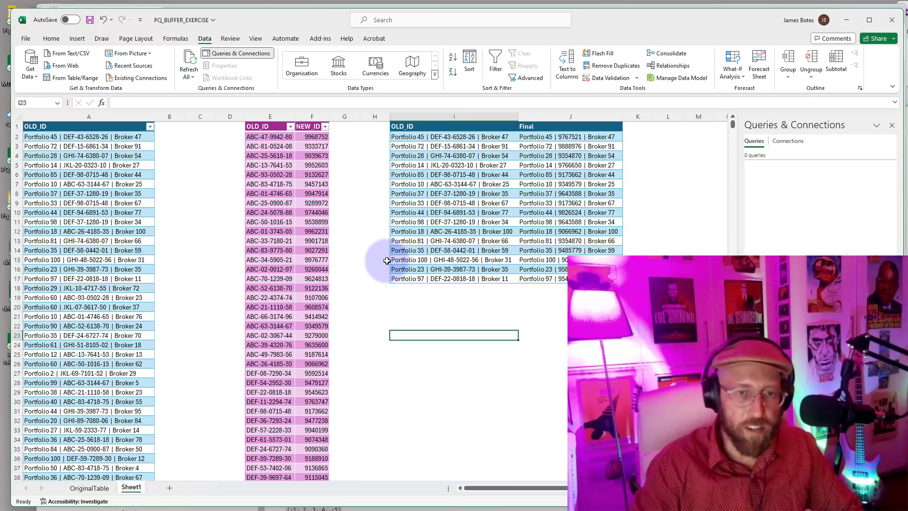
left_click(380, 260)
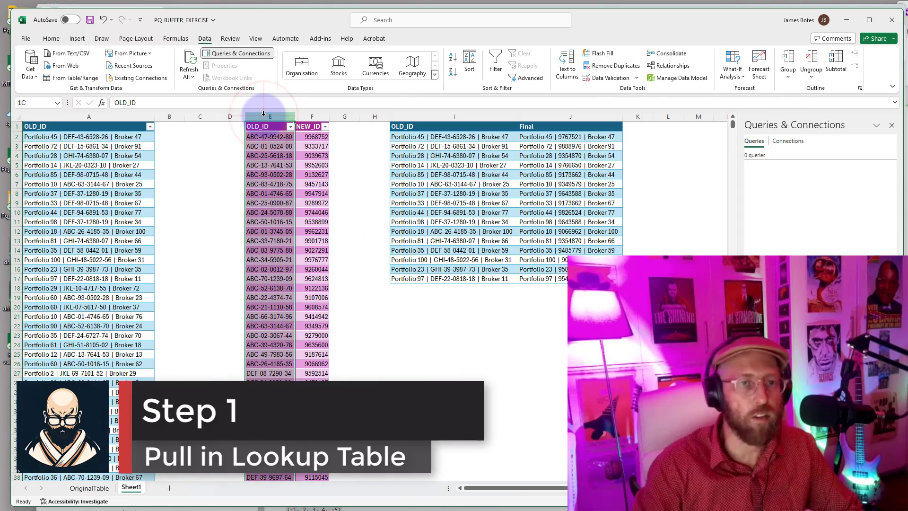
left_click(363, 168)
left_click(269, 146)
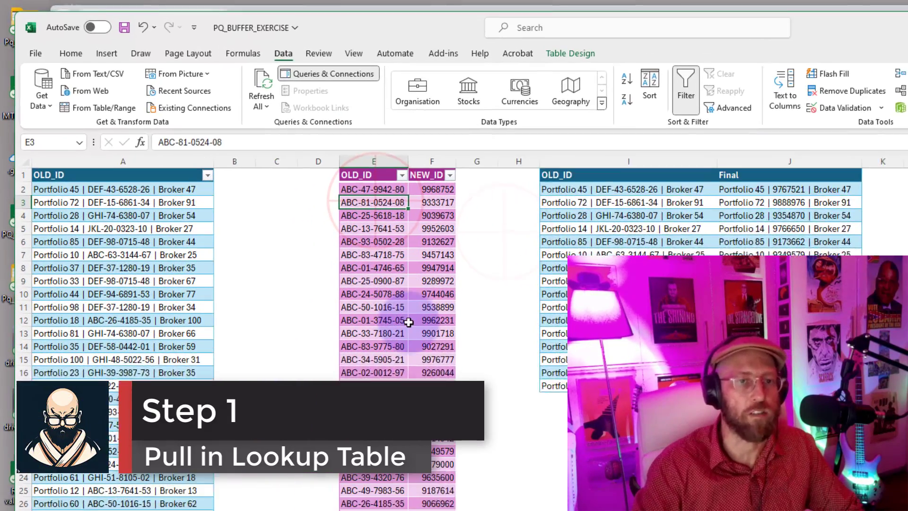
left_click(312, 231)
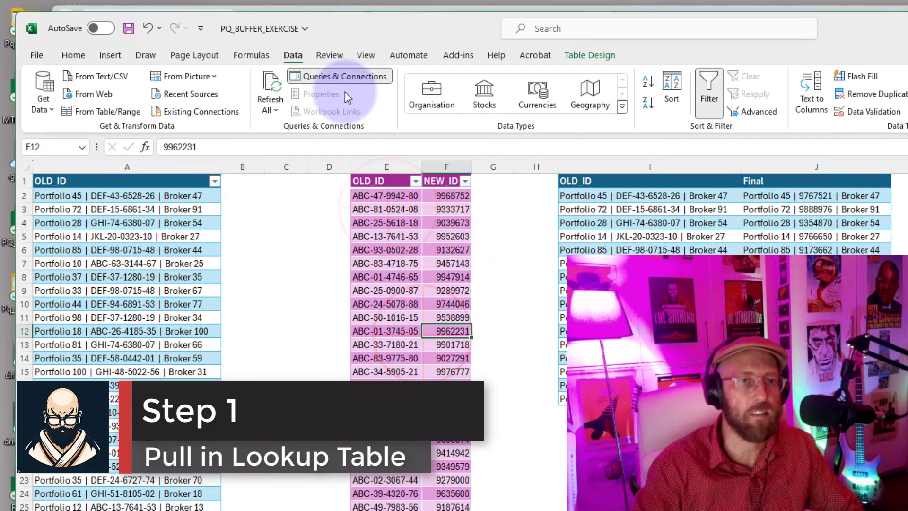
Load the lookup table into Power Query as a query named LookupTable.
left_click(97, 115)
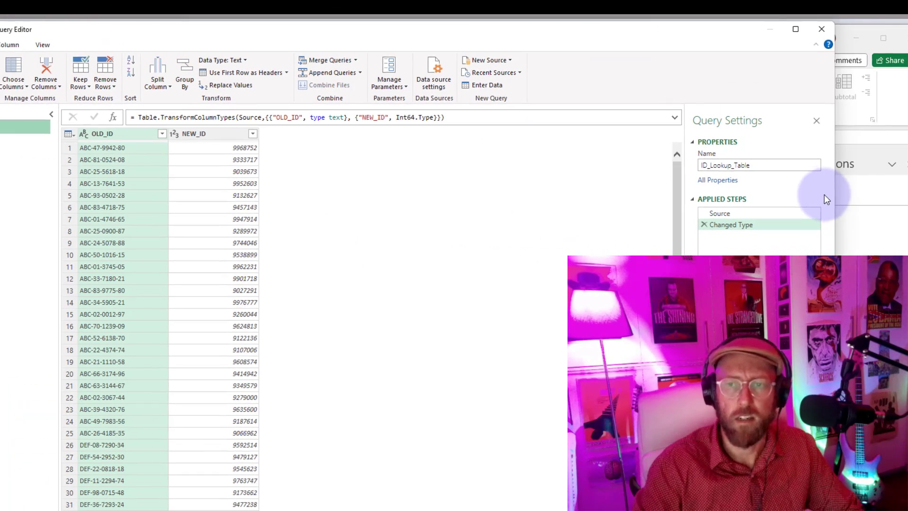
double_click(760, 165)
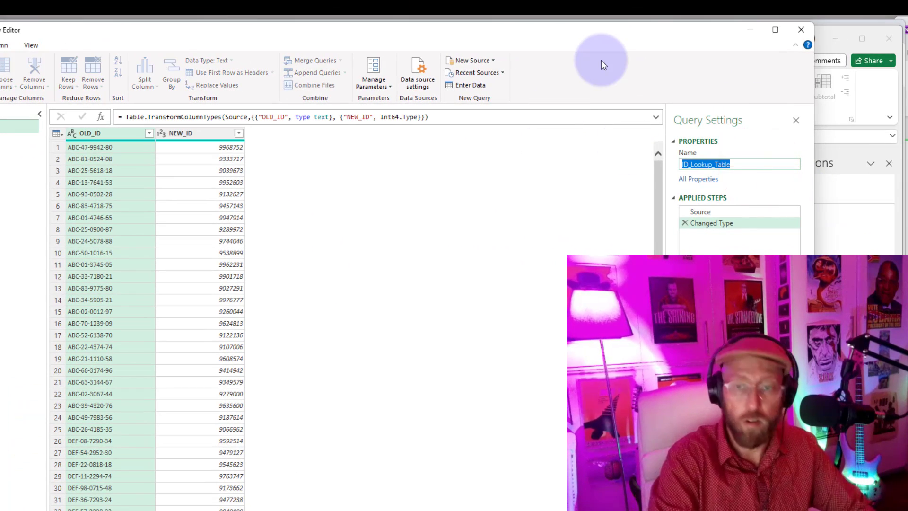
type("LookupTable")
left_click(633, 218)
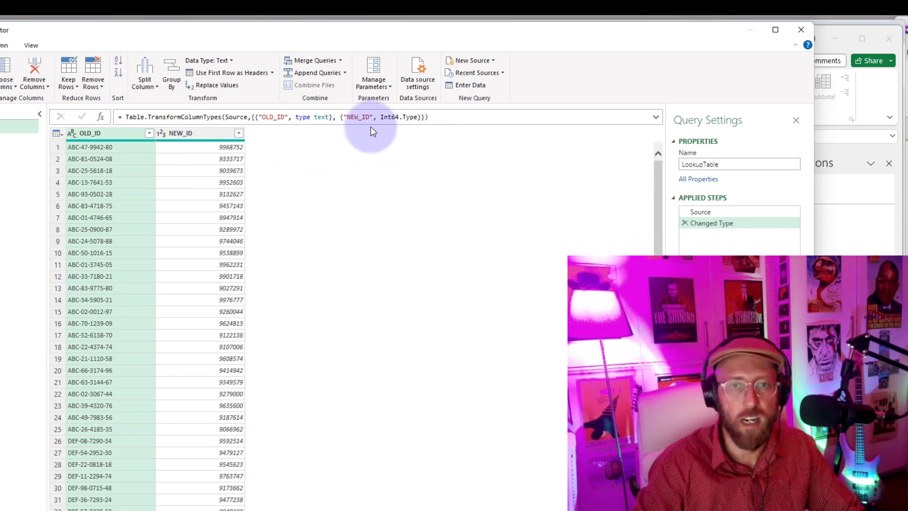
Change NEW_ID's type from Int64.Type to type text in the Changed Type formula.
left_click_drag(384, 117, 418, 118)
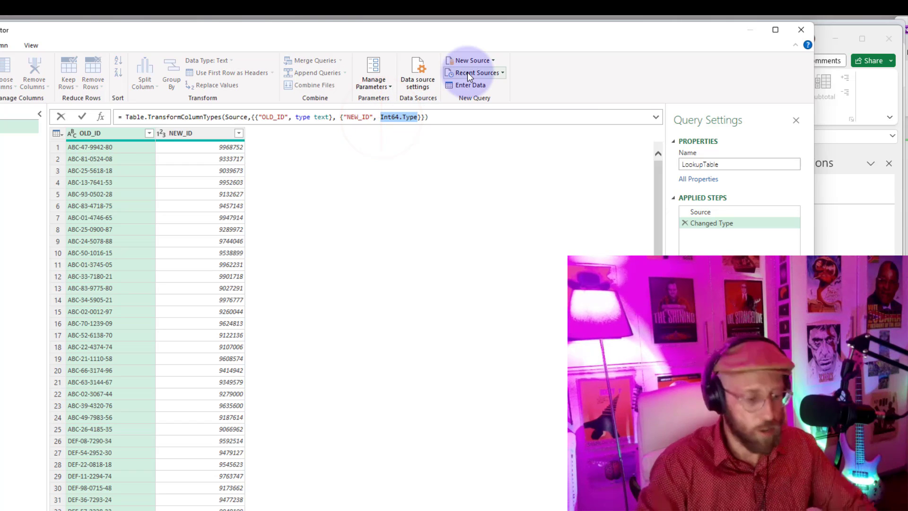
type("type text")
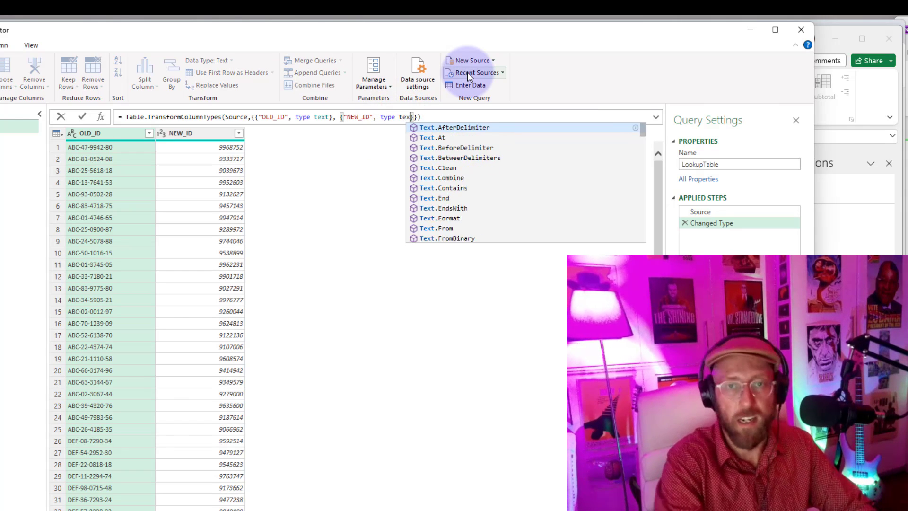
key("Return")
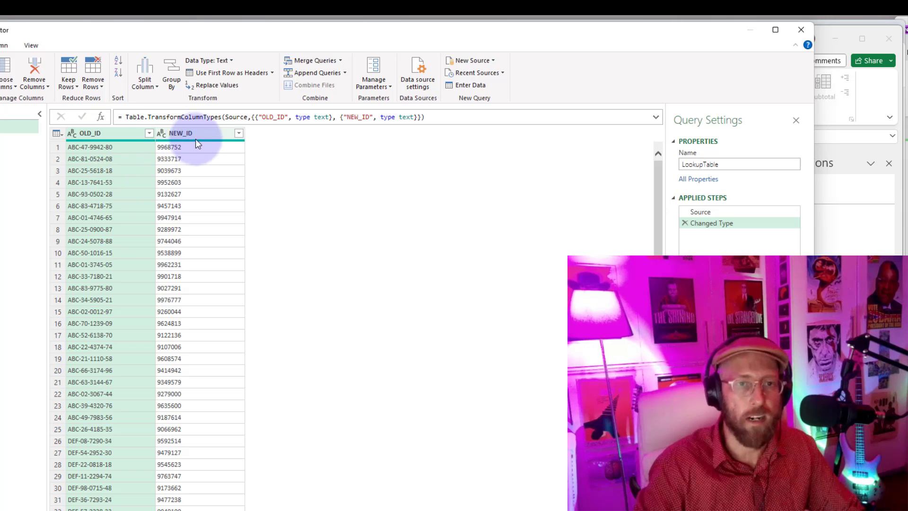
left_click(135, 147)
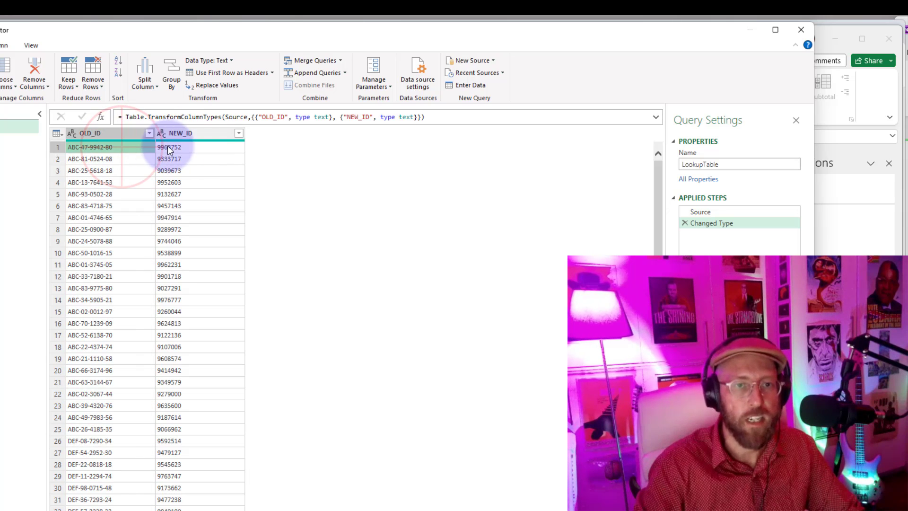
Add a Custom1 step =Table.ToRows(#"Changed Type") turning each row into a list.
left_click(197, 147)
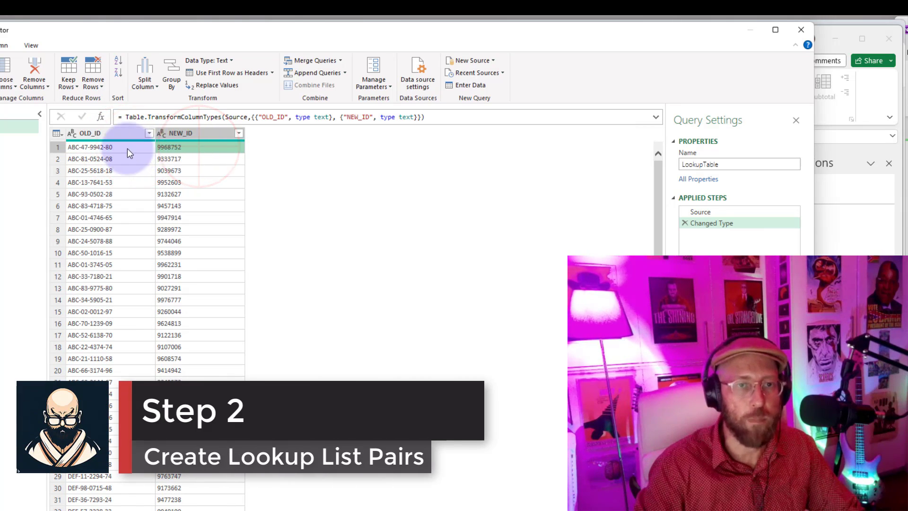
left_click(103, 119)
left_click(122, 117)
type("tableto #\"Changed Type")
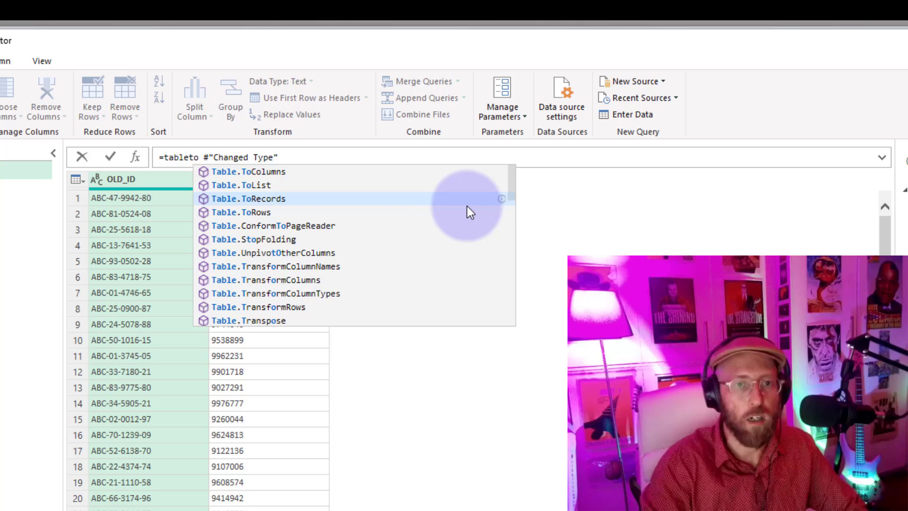
key("Down")
key("Tab")
type("(")
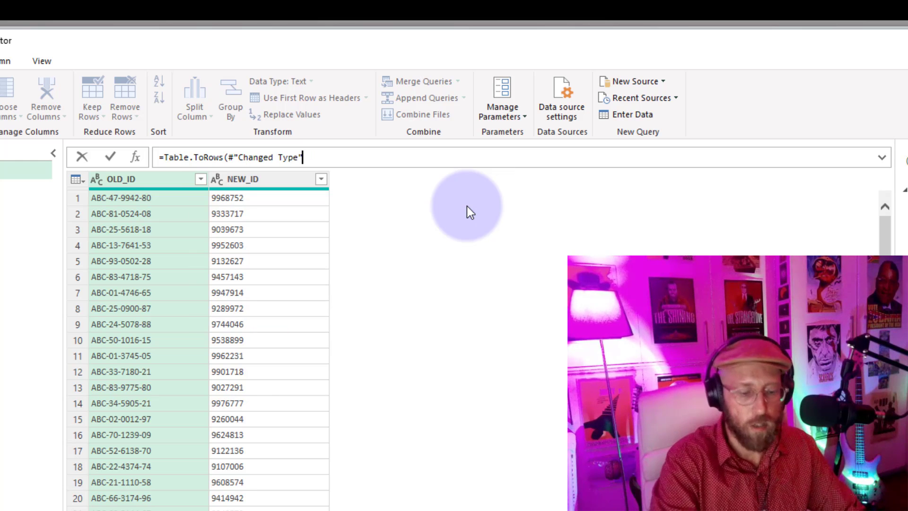
key("Return")
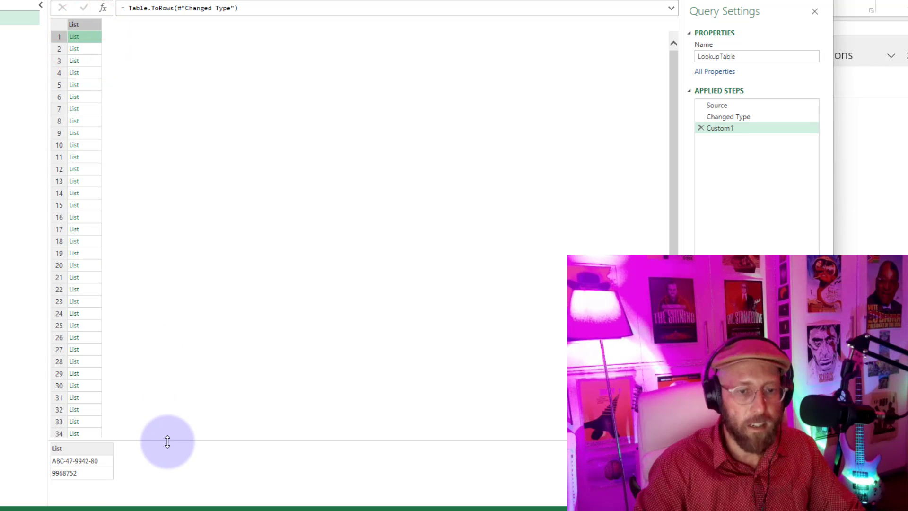
Enlarge the preview pane to show a row's OLD_ID and NEW_ID pair.
left_click_drag(166, 440, 178, 189)
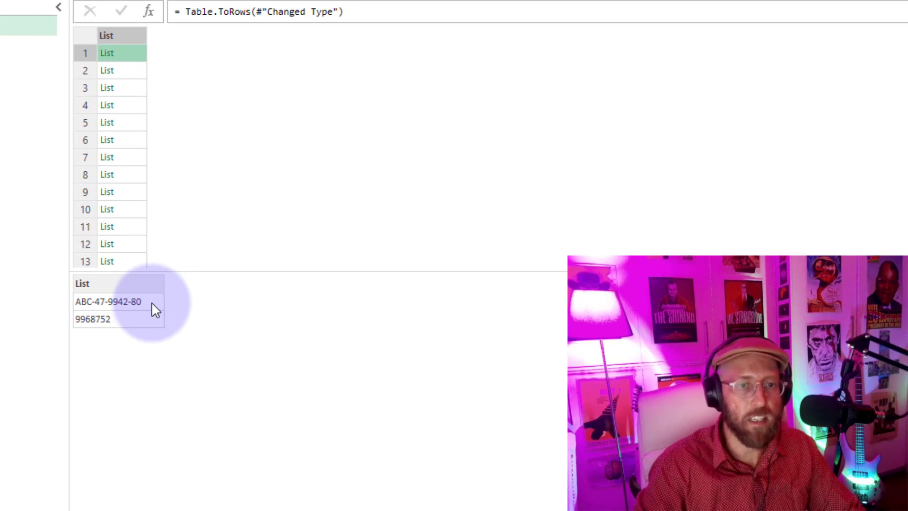
left_click(152, 303)
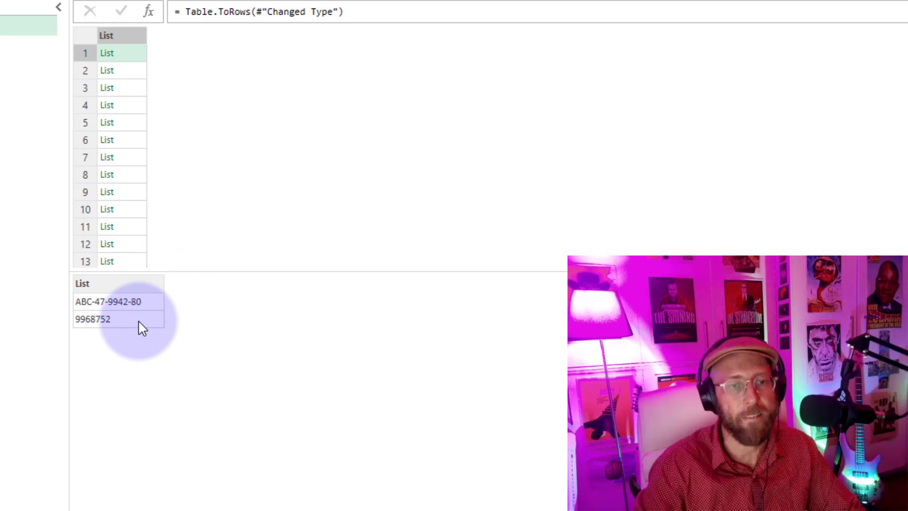
left_click(137, 319)
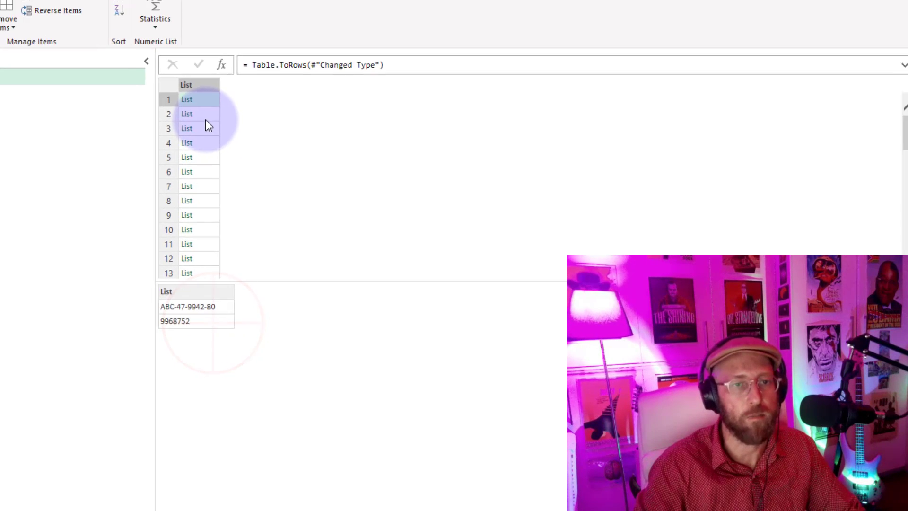
Close & Load LookupTable as Only Create Connection.
left_click(207, 119)
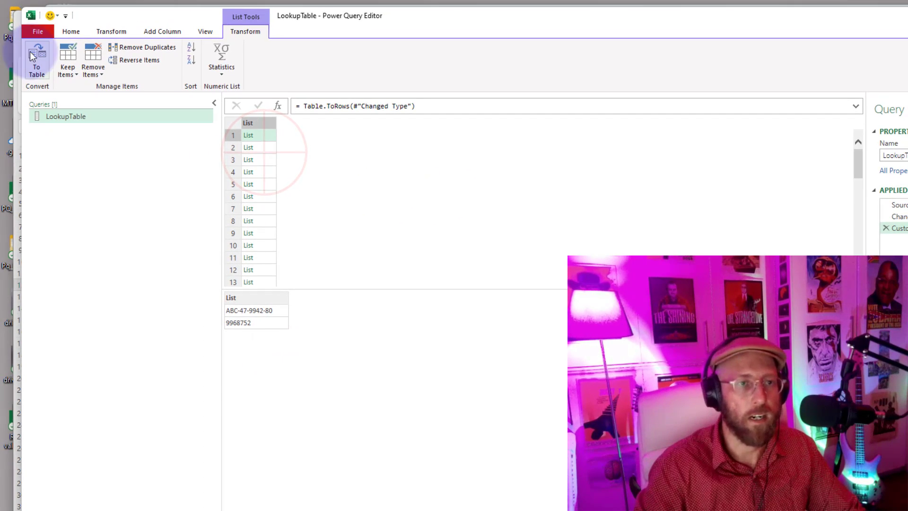
left_click(72, 32)
left_click(47, 74)
left_click(48, 86)
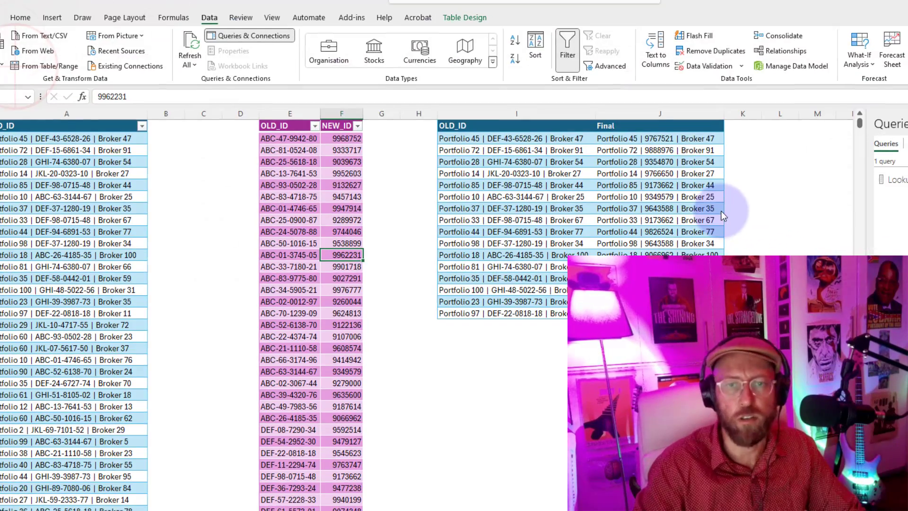
left_click(309, 111)
left_click(345, 187)
Confirm the main OLD_ID table runs down to row 1000001.
left_click(164, 218)
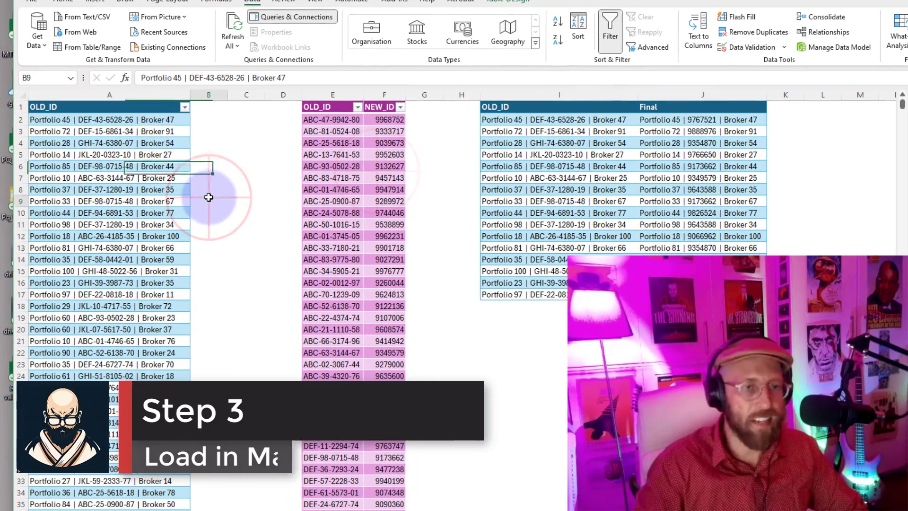
left_click(132, 101)
key("Down")
key("Down")
key("Down")
key("ctrl+Down")
key("ctrl+Up")
key("ctrl+Down")
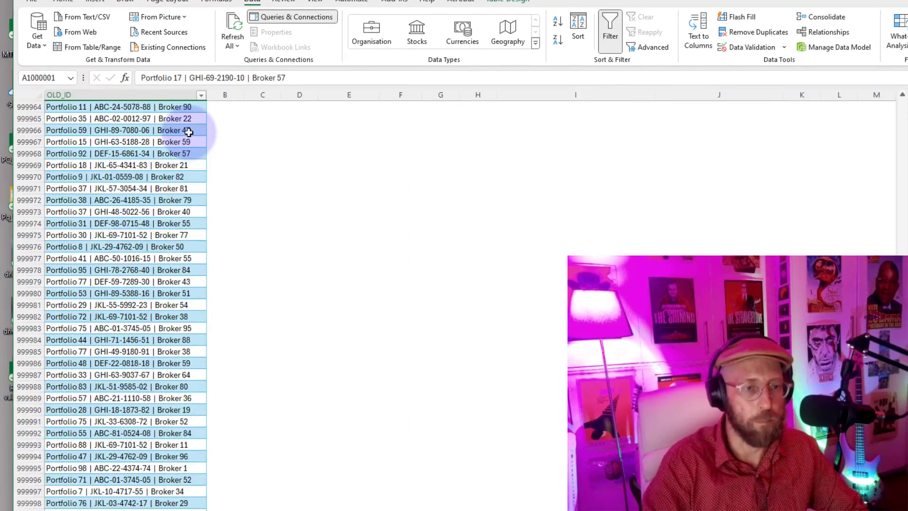
key("ctrl+Up")
left_click(128, 142)
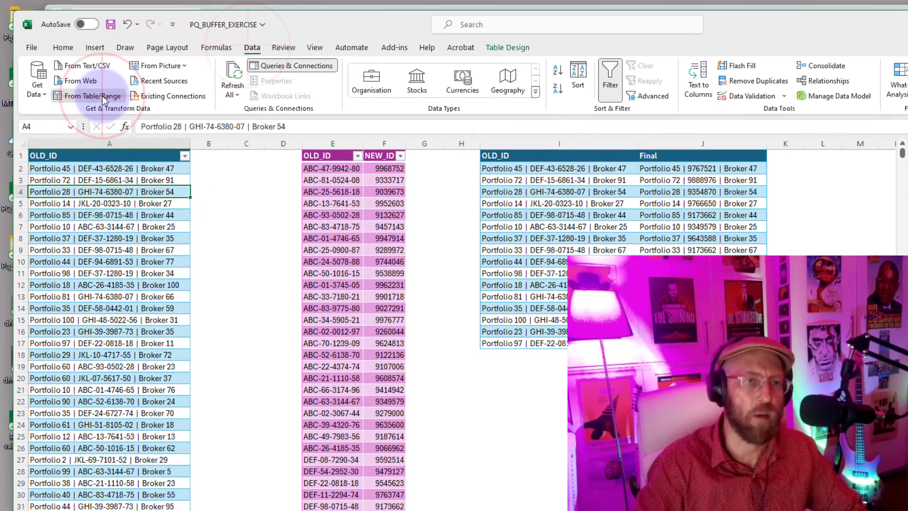
Load the OLD_ID table into Power Query and start a custom column with Text.Trim([OLD_ID]).
left_click(102, 95)
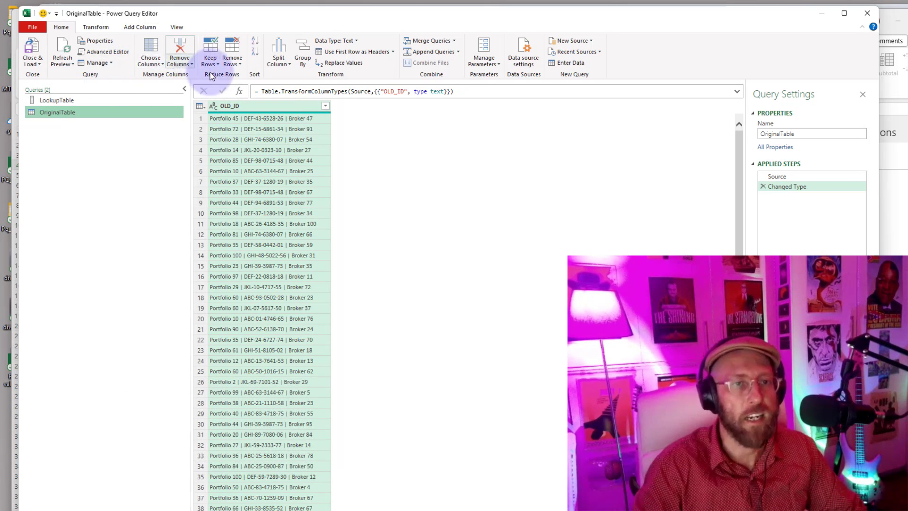
left_click(140, 26)
left_click(69, 52)
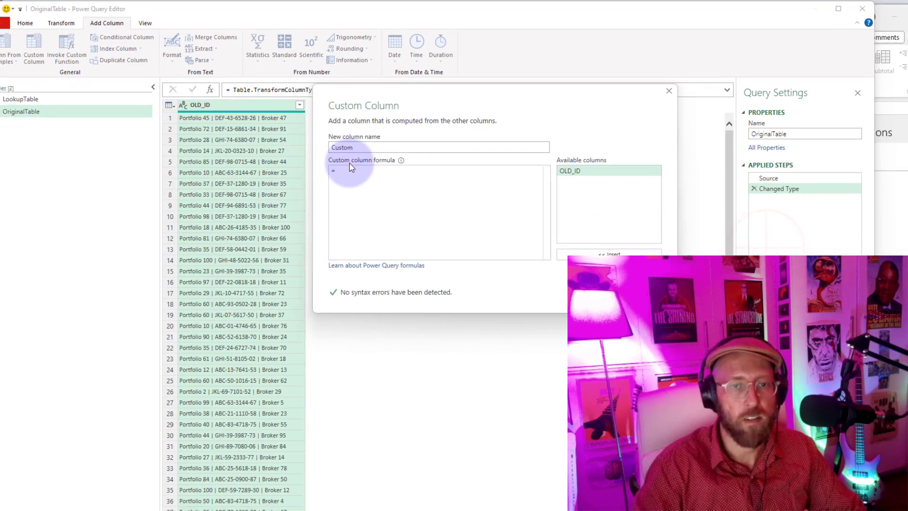
left_click(416, 182)
type("texttrim")
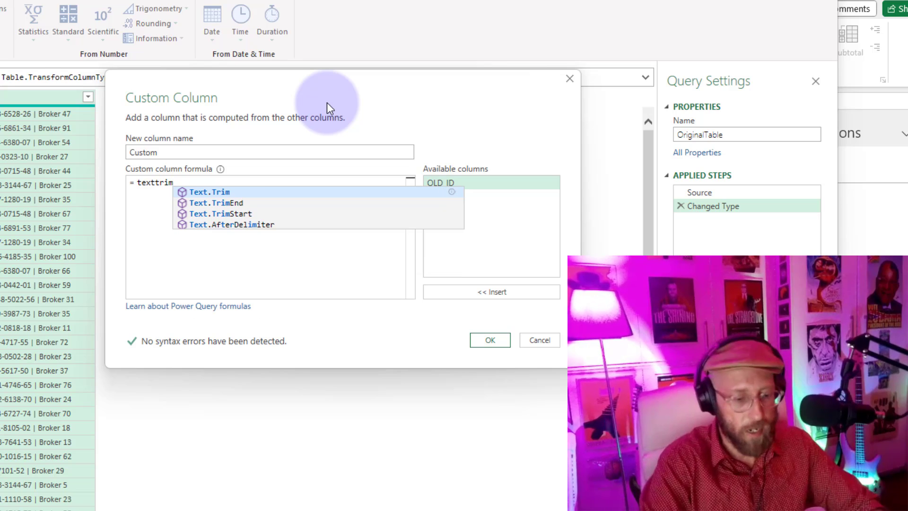
key("Tab")
type("(")
double_click(491, 183)
type(")")
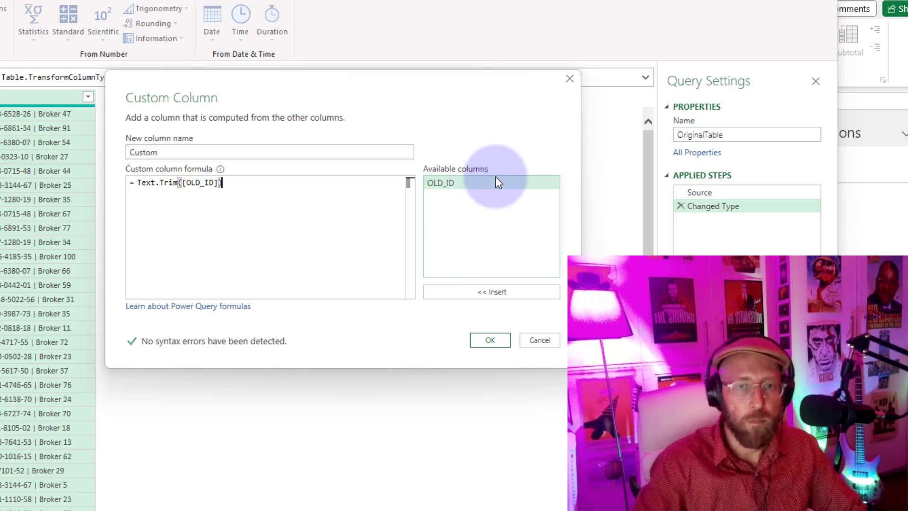
Wrap it into Text.Split(Text.Trim([OLD_ID]), " ") to split on spaces.
left_click(138, 182)
type("textspl")
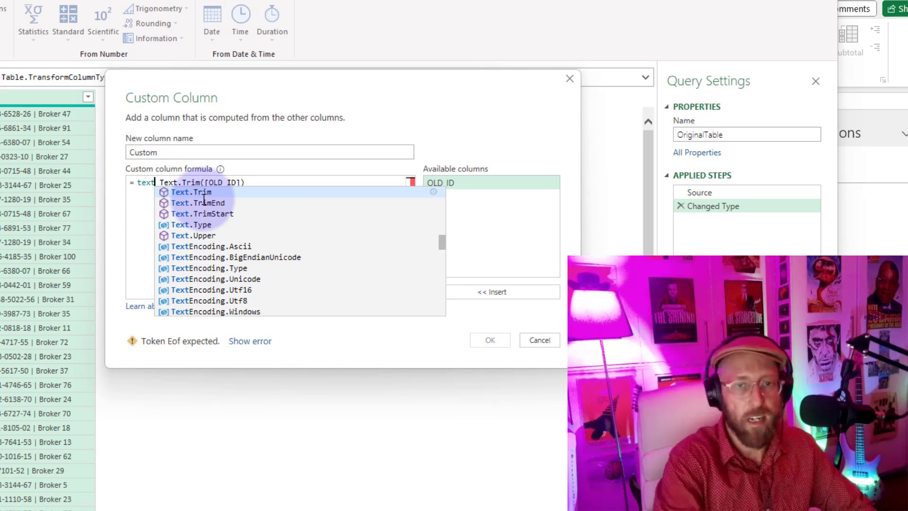
type("i")
key("Tab")
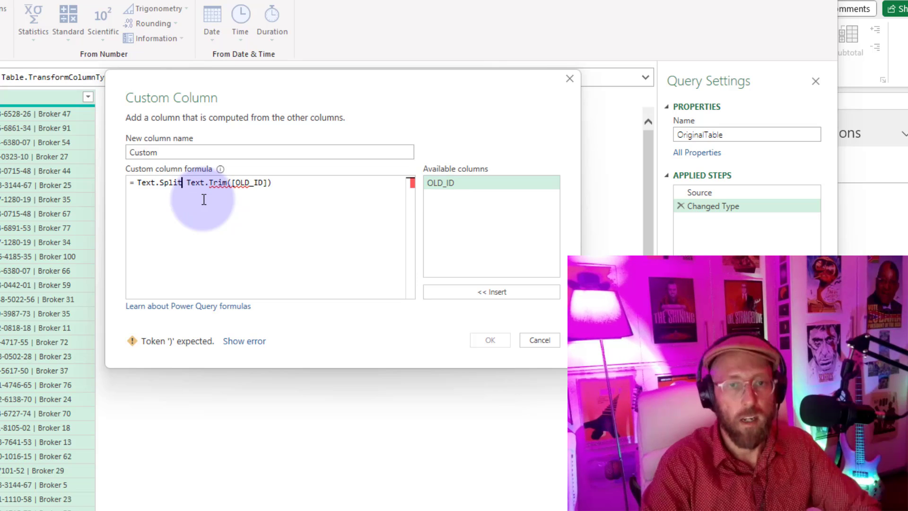
key("Delete")
key("Delete")
type("T")
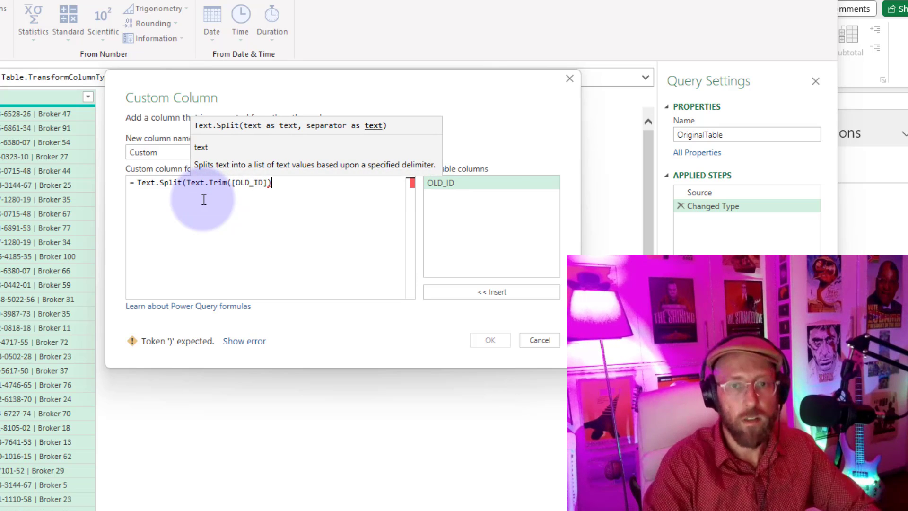
key("End")
type(", \"")
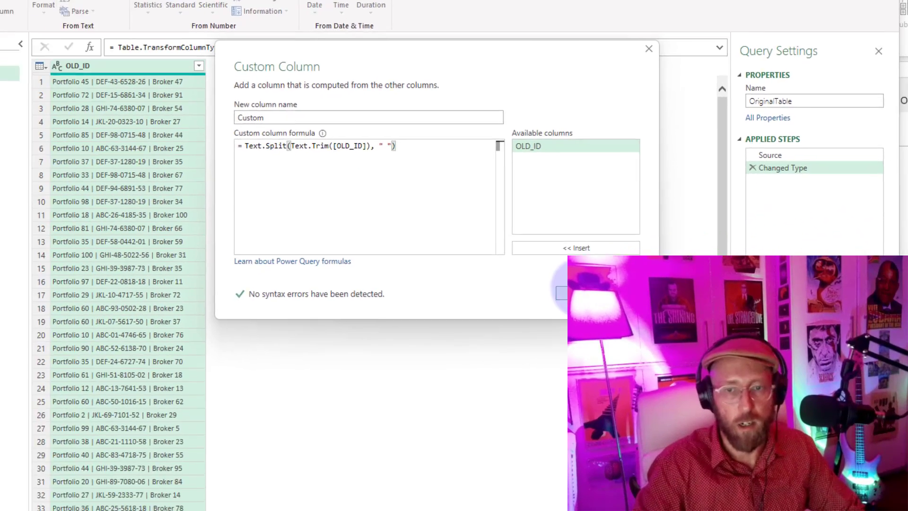
Add the Custom column and enlarge row 1's preview showing its seven split pieces.
left_click(489, 339)
left_click(253, 174)
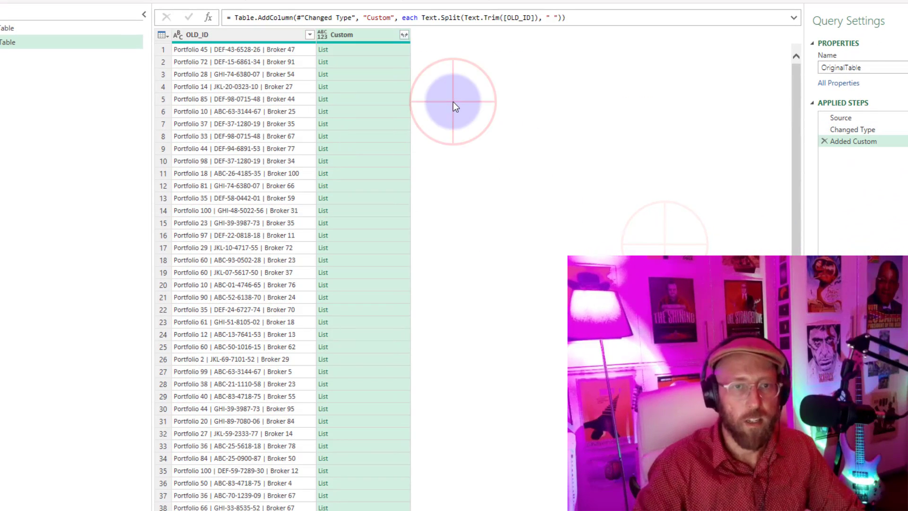
left_click(382, 50)
left_click_drag(438, 465, 445, 250)
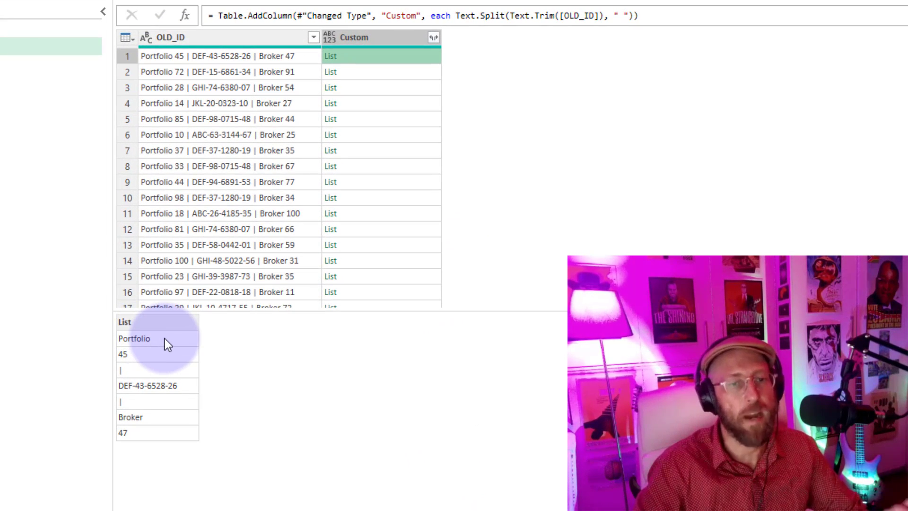
left_click(165, 339)
left_click(142, 370)
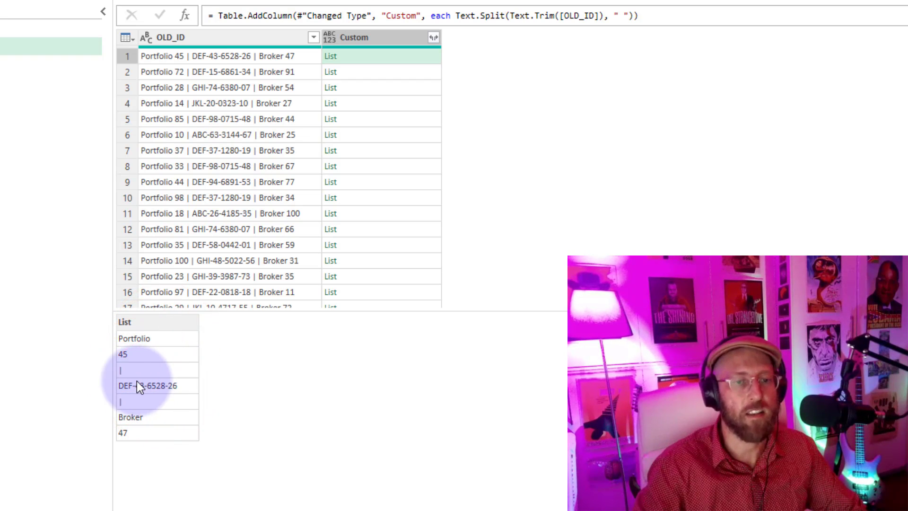
left_click(591, 152)
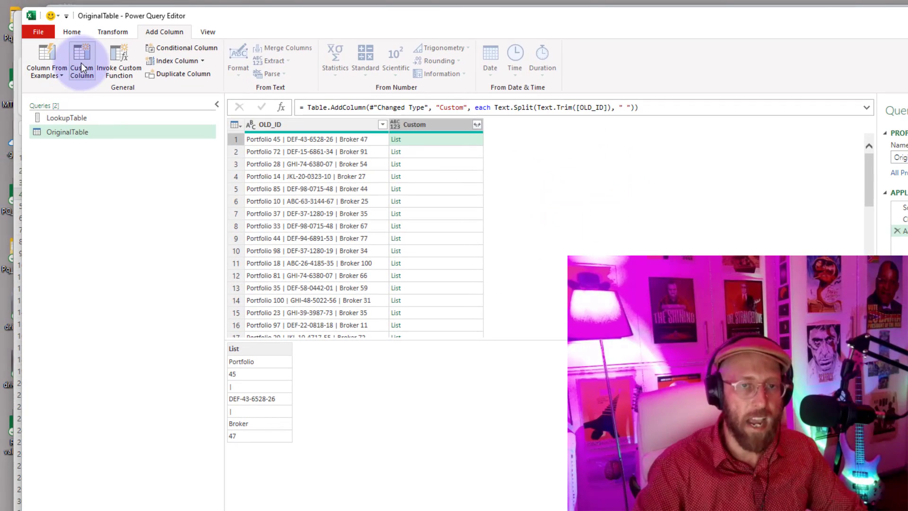
Add Custom.1 with List.ReplaceMatchingItems([Custom], {{"Portfolio", "Fund"}}).
left_click(77, 61)
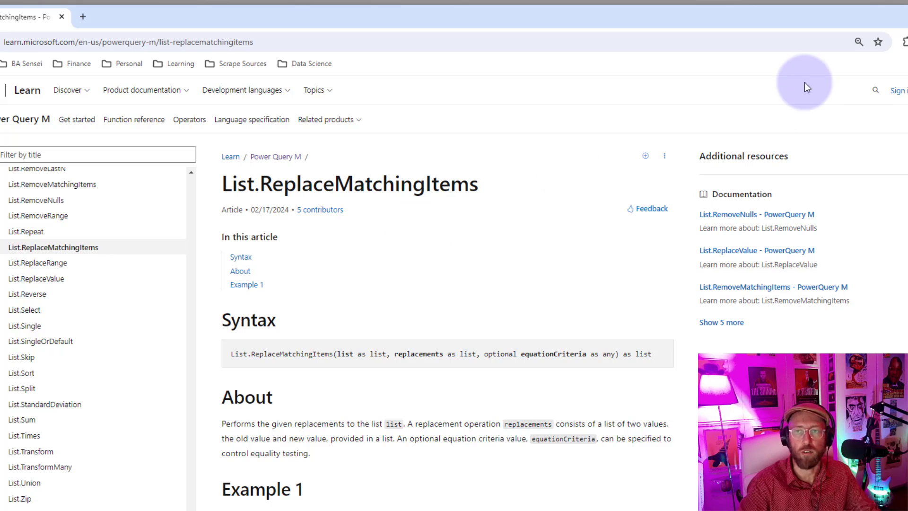
left_click(905, 9)
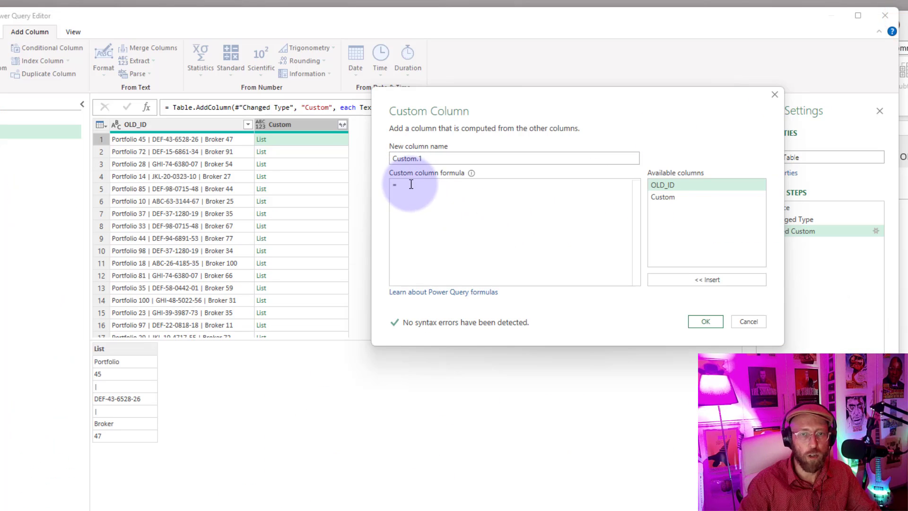
left_click(413, 184)
type("List.ReplaceMatchingItems(")
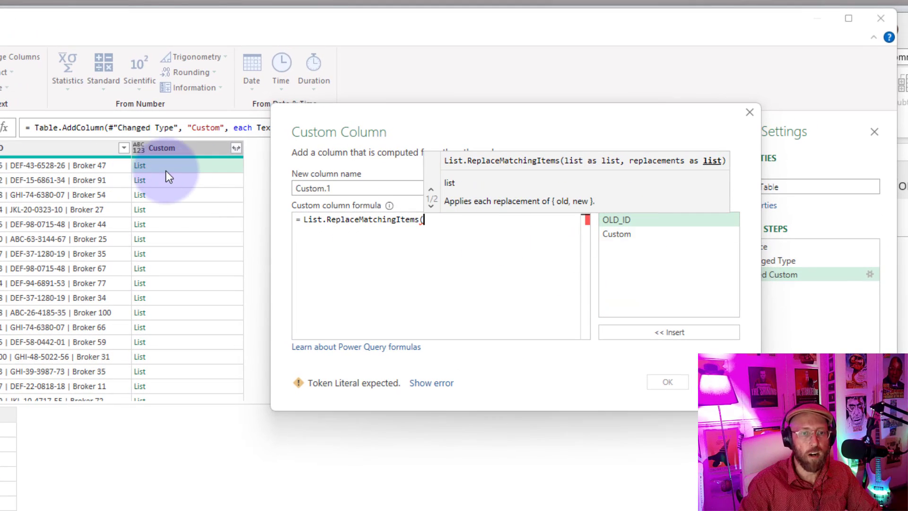
double_click(637, 237)
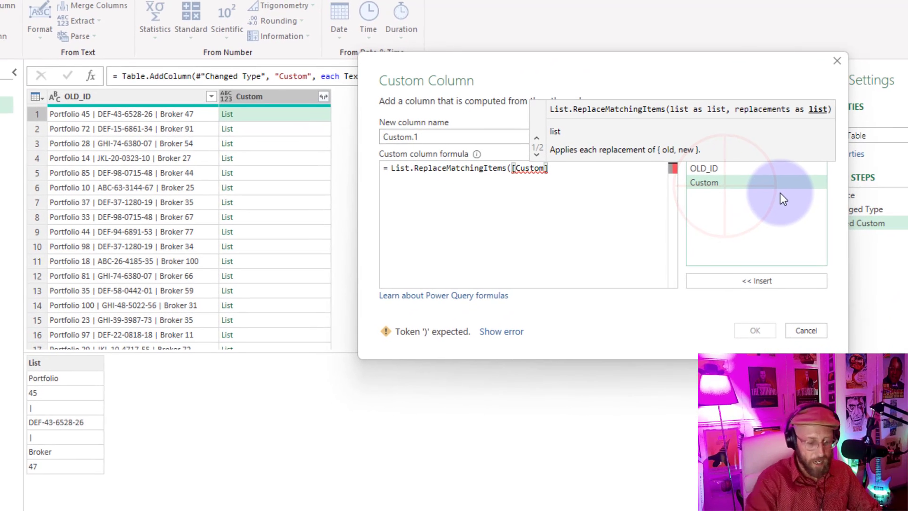
type(", ")
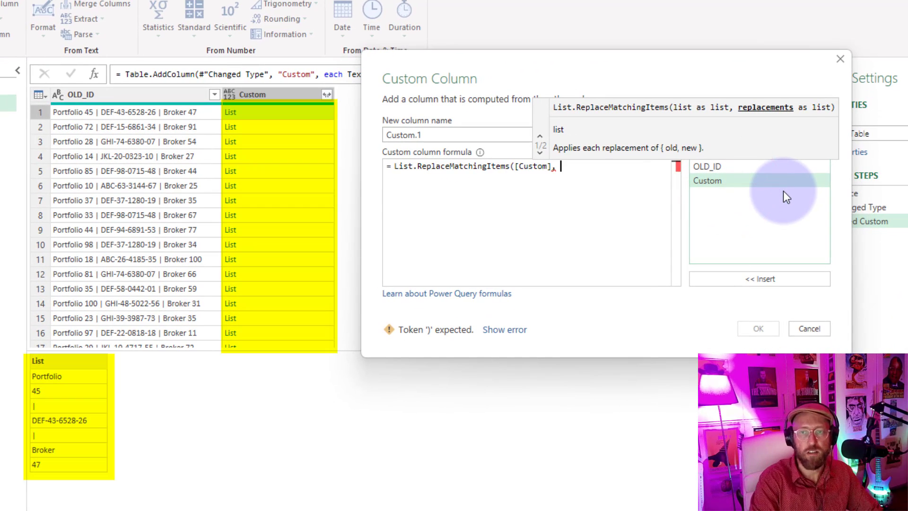
type("{})")
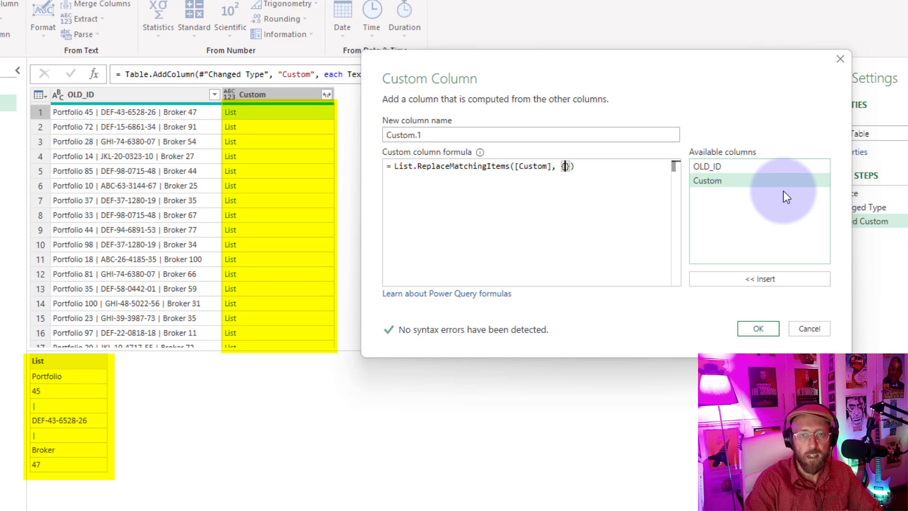
type("{")
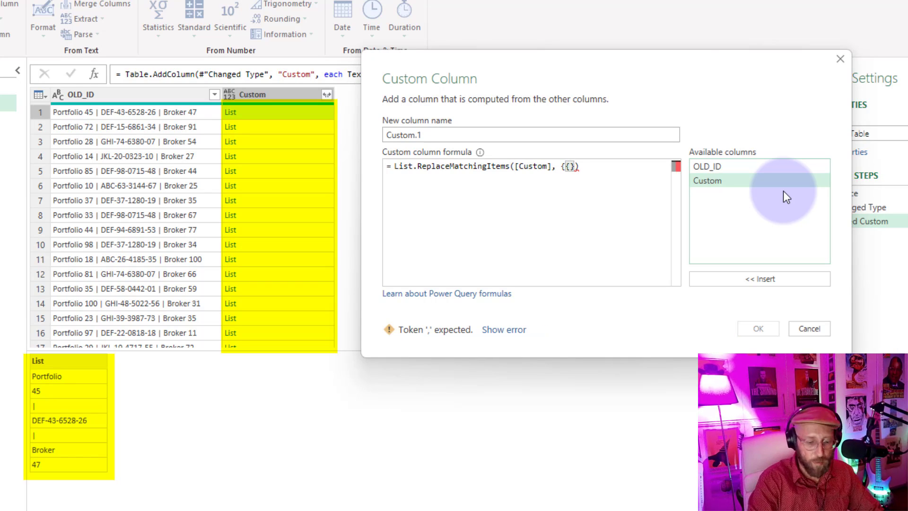
type("\"Portfolio\", \"")
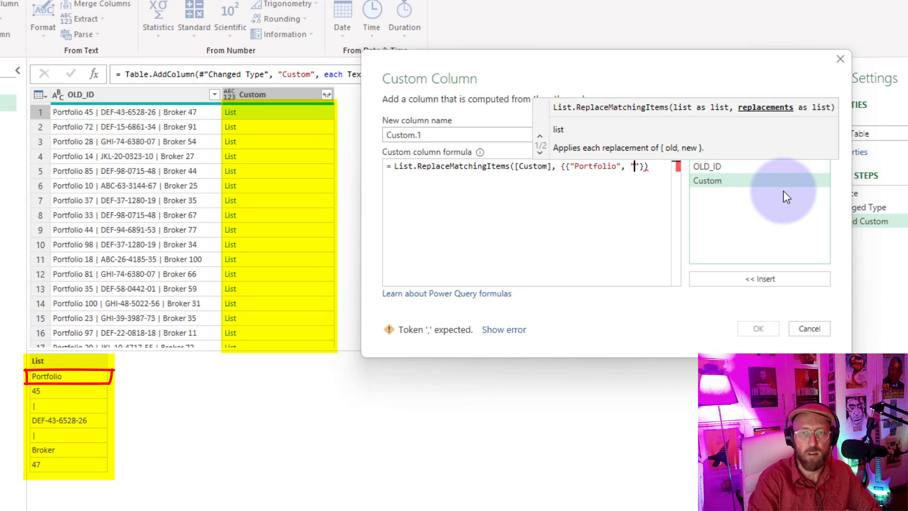
type("Fund")
key("Right")
key("Right")
key("Right")
key("Return")
key("ctrl+Return")
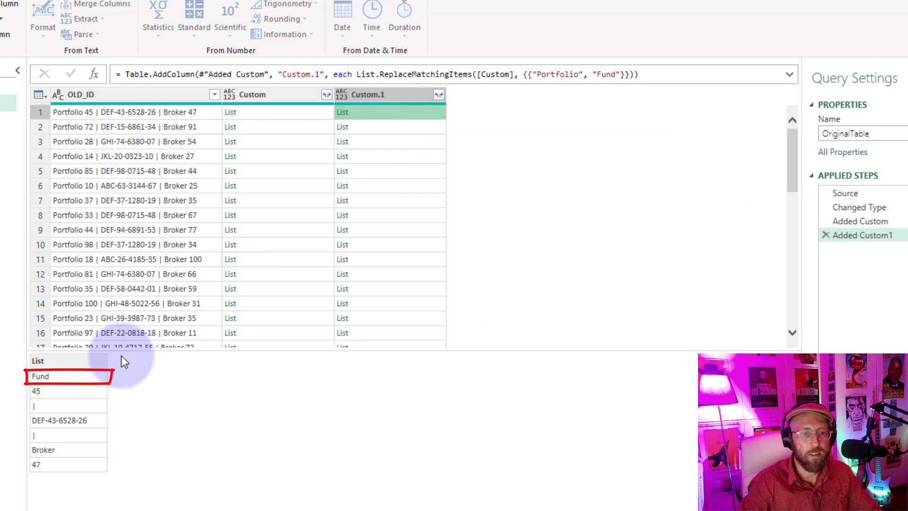
left_click(306, 111)
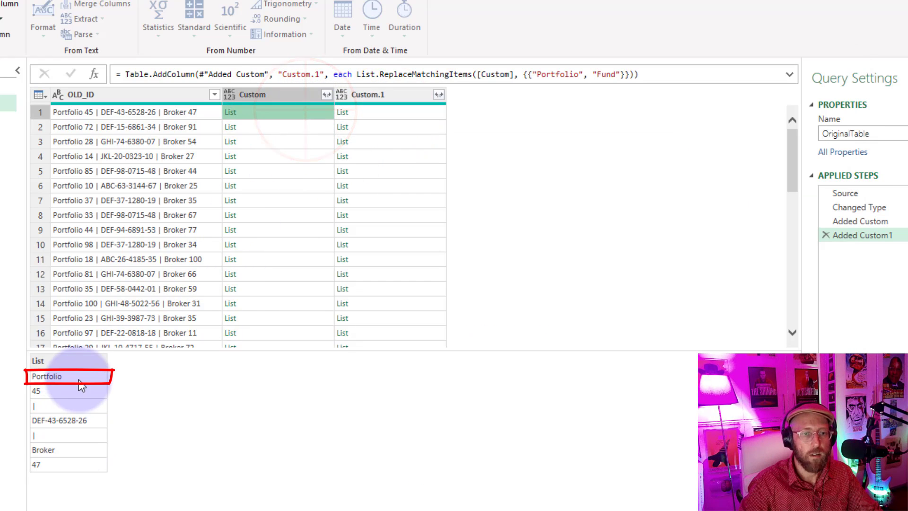
left_click(385, 117)
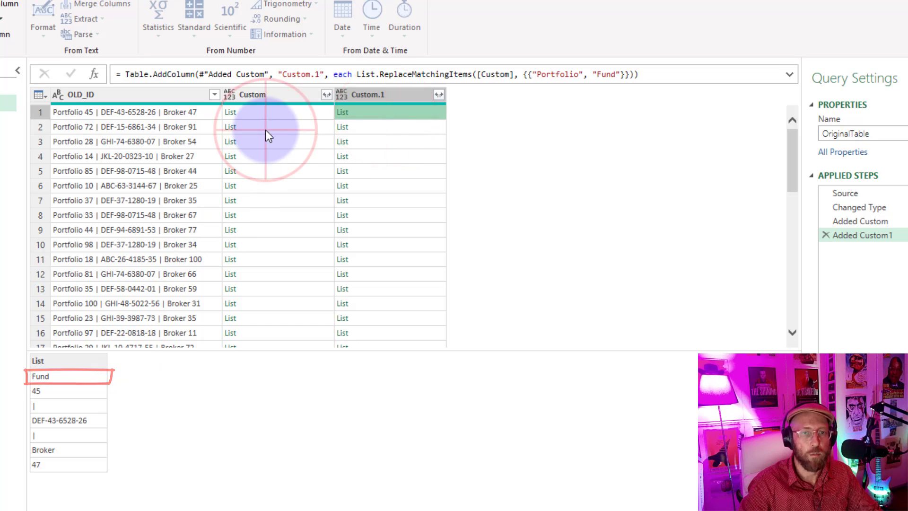
left_click(263, 112)
left_click(385, 112)
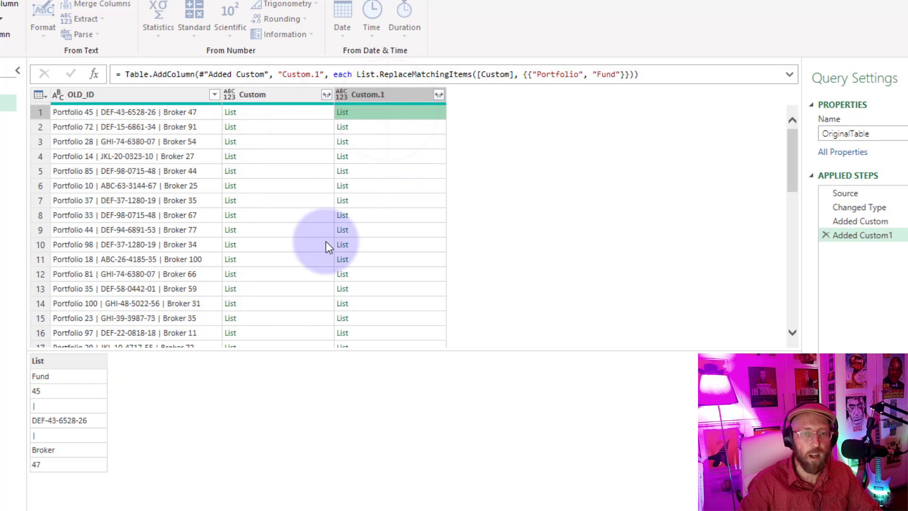
left_click(904, 235)
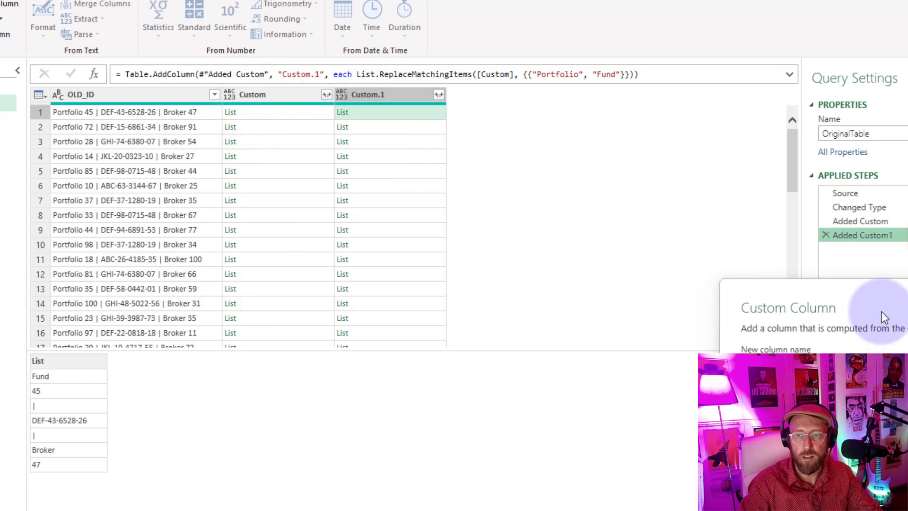
left_click_drag(547, 278, 626, 278)
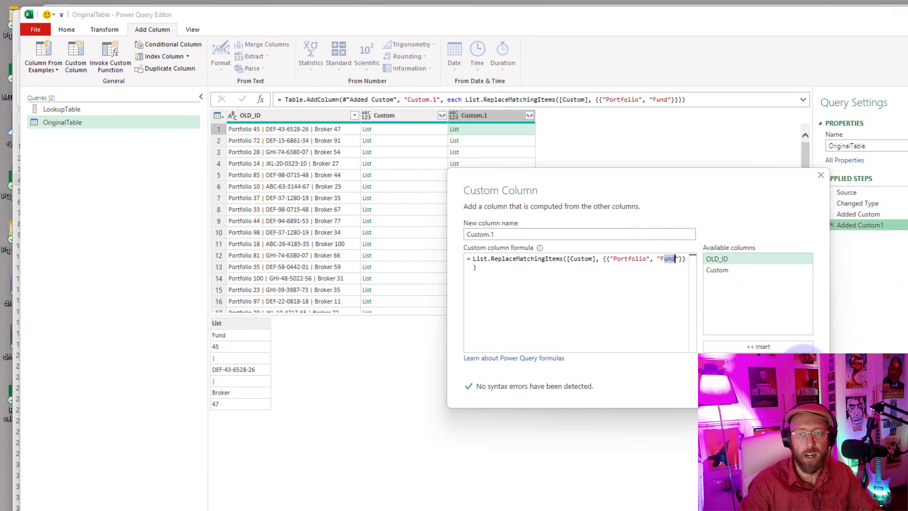
left_click(797, 391)
left_click(91, 110)
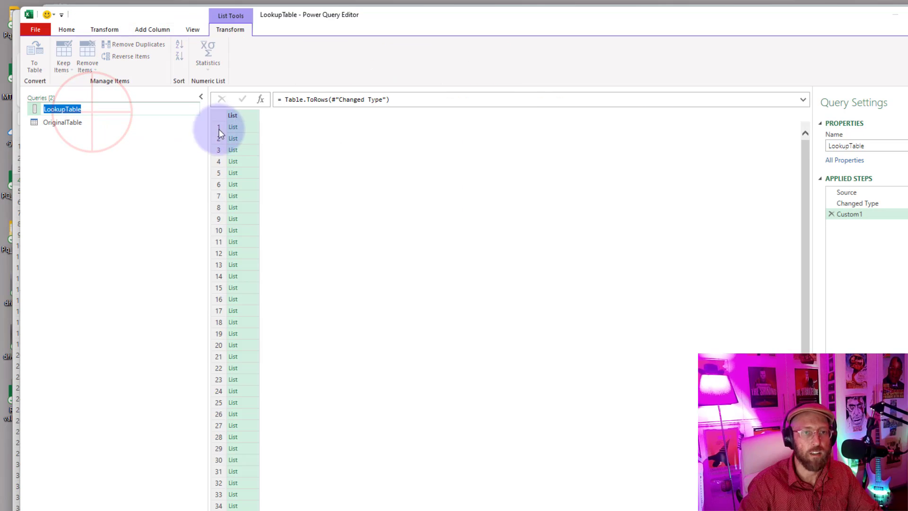
left_click(246, 127)
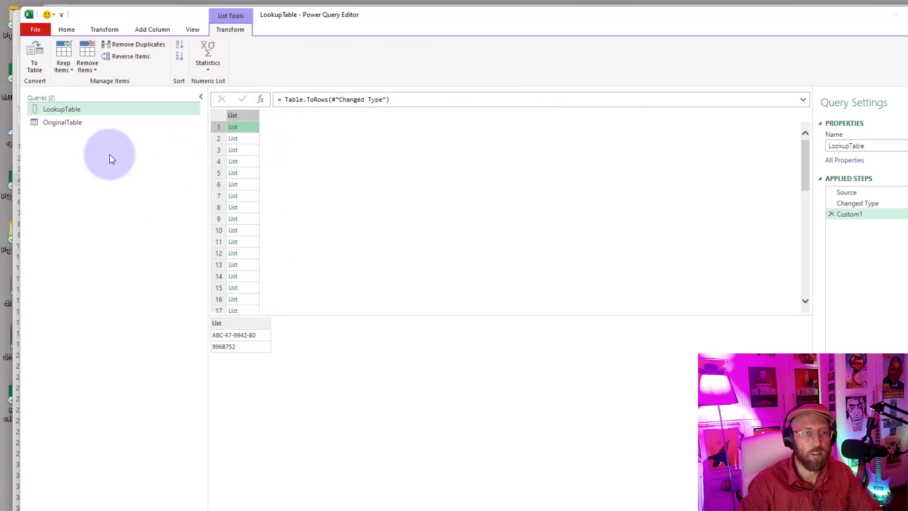
left_click(67, 121)
left_click(611, 166)
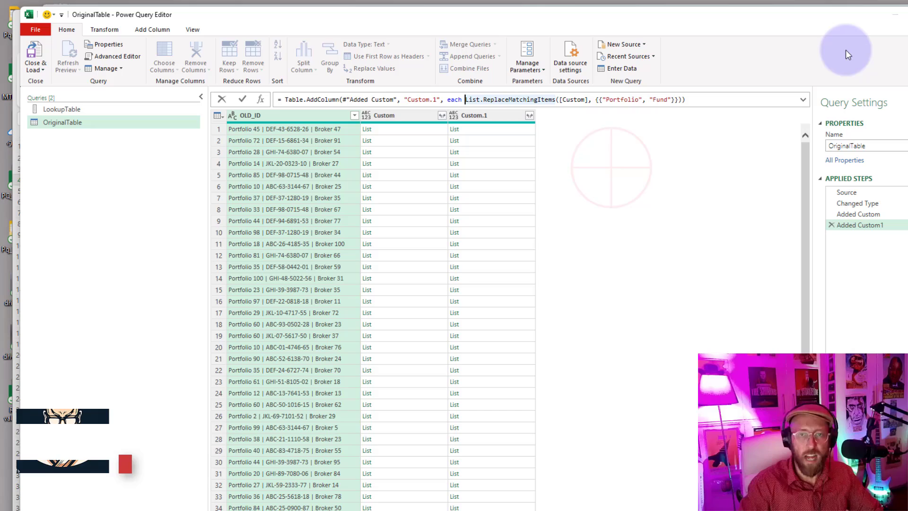
Compare the Text.Split step with the replacement step and expand the Custom.1 formula editor.
left_click(858, 214)
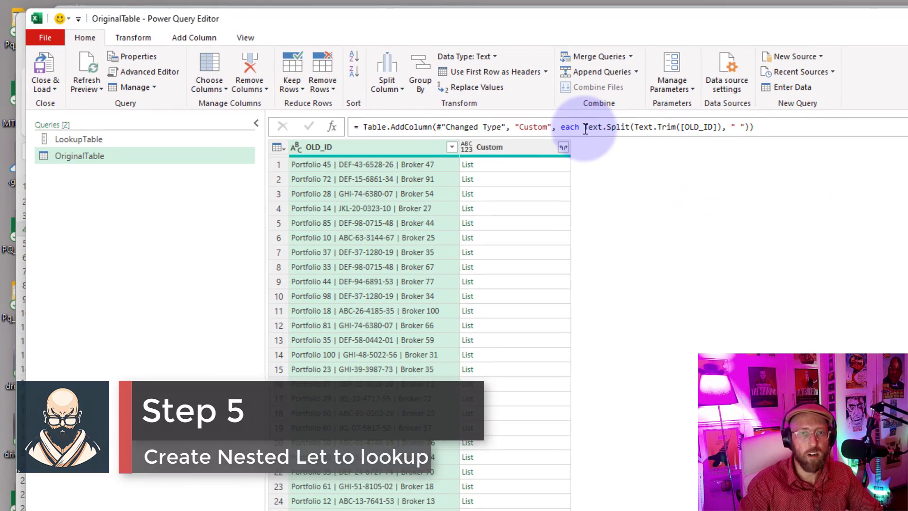
left_click_drag(585, 128, 745, 127)
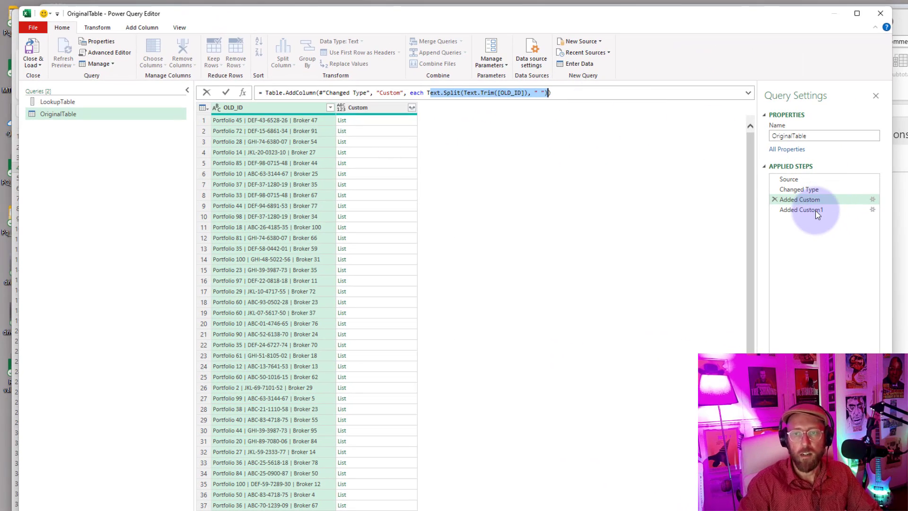
left_click(817, 213)
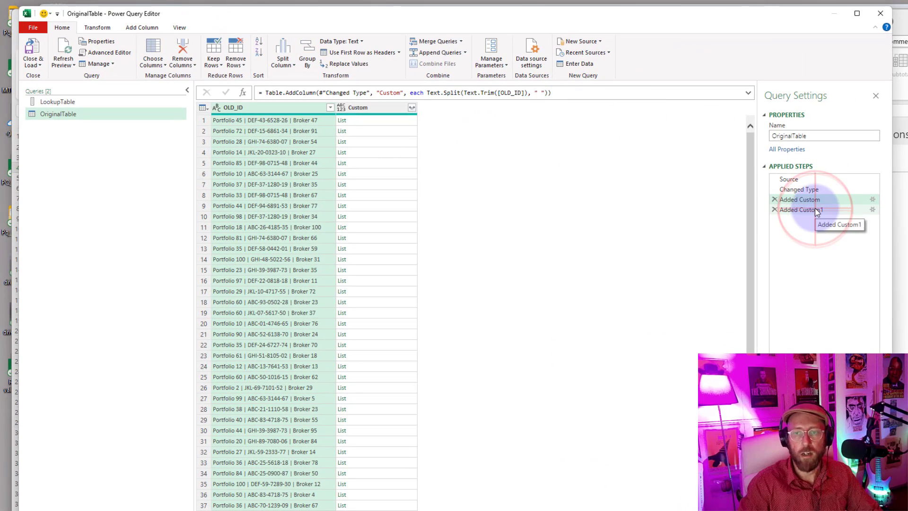
left_click(748, 93)
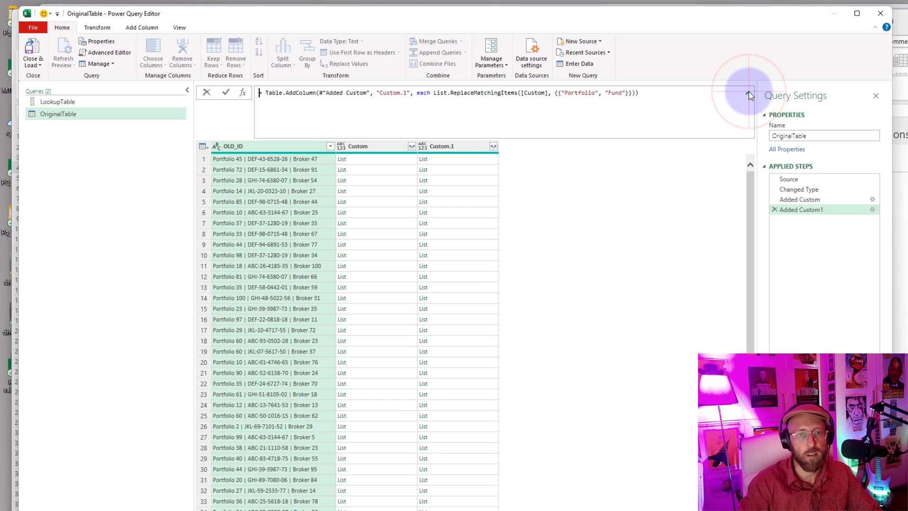
Insert 'let' and splitKey = Text.Split(Text.Trim([OLD_ID]), " "), above the replace expression.
left_click(428, 89)
key("shift+Return")
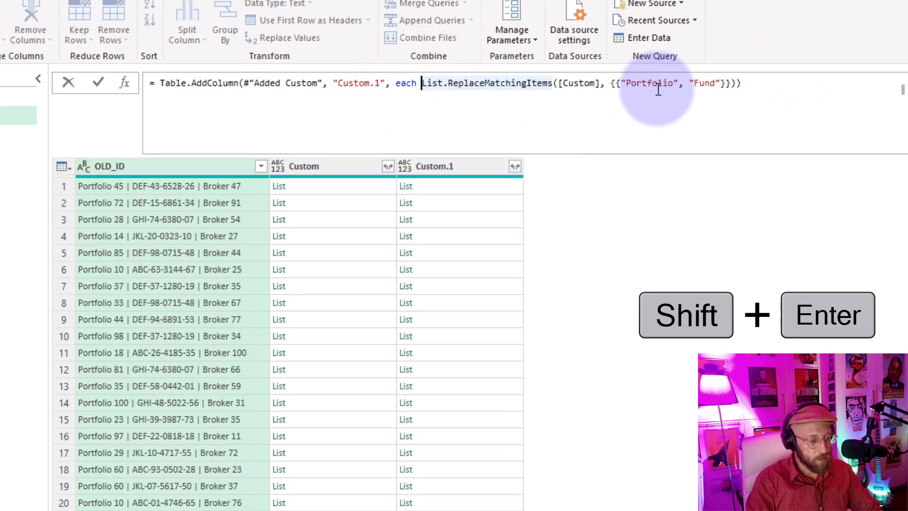
key("shift+Return")
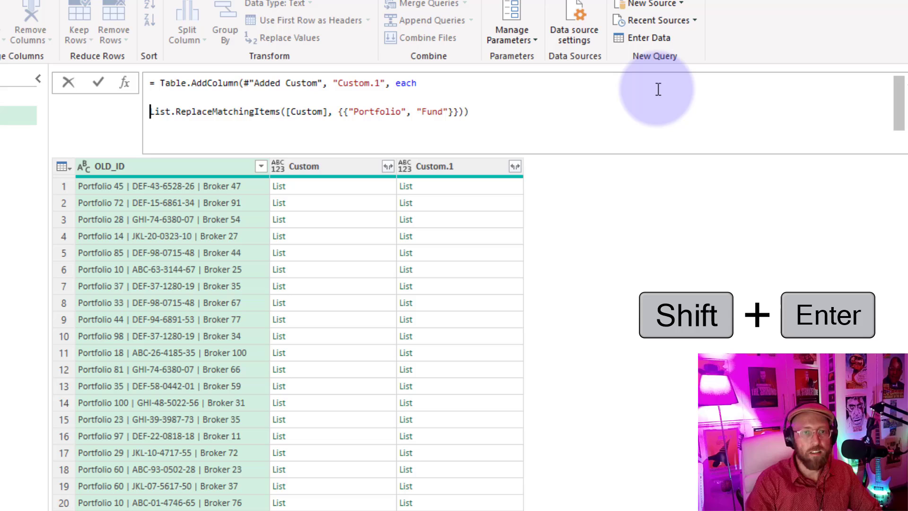
left_click(209, 93)
type("let")
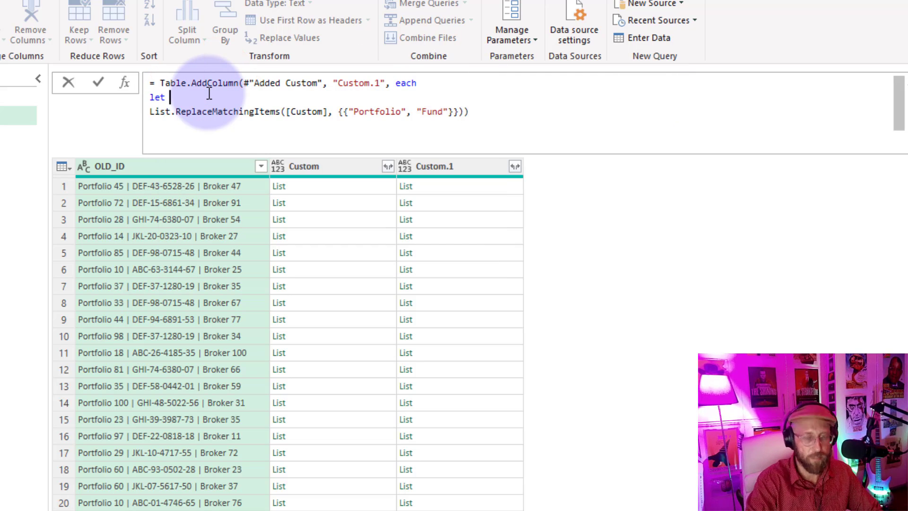
key("shift+Return")
key("Home")
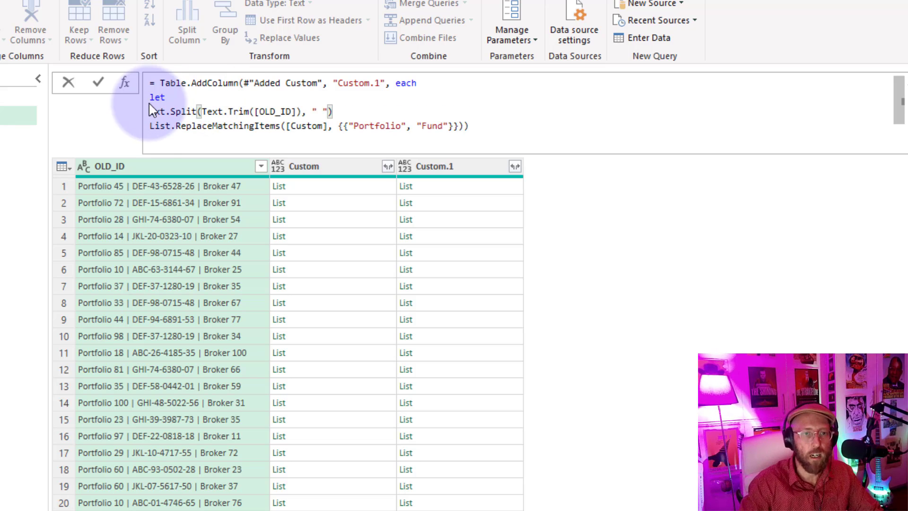
type("T")
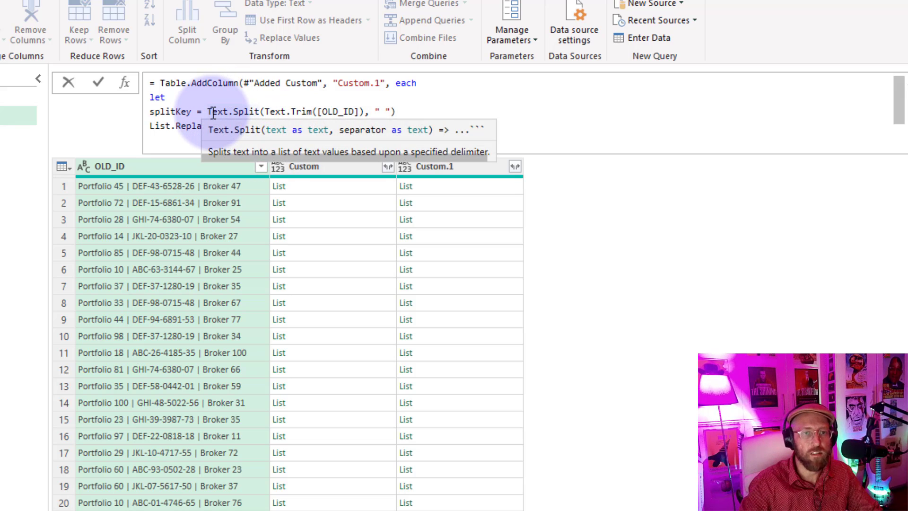
left_click_drag(207, 112, 259, 112)
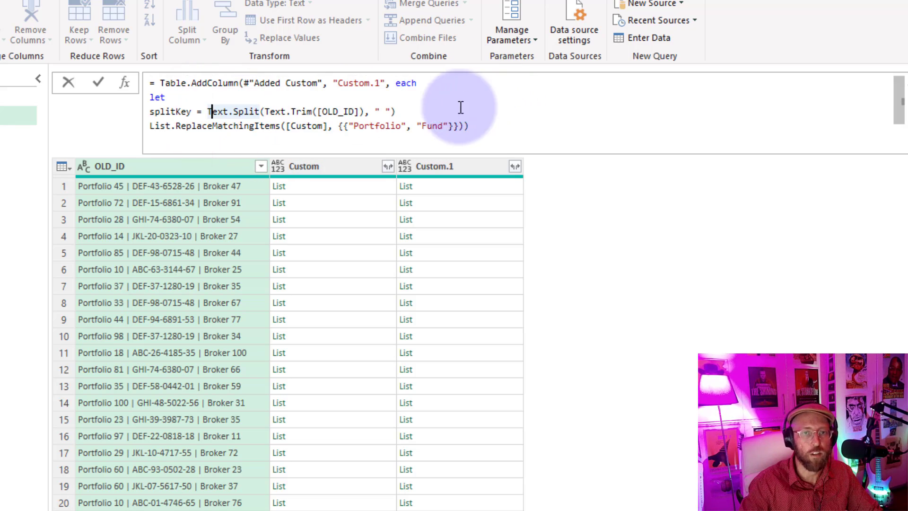
left_click(421, 112)
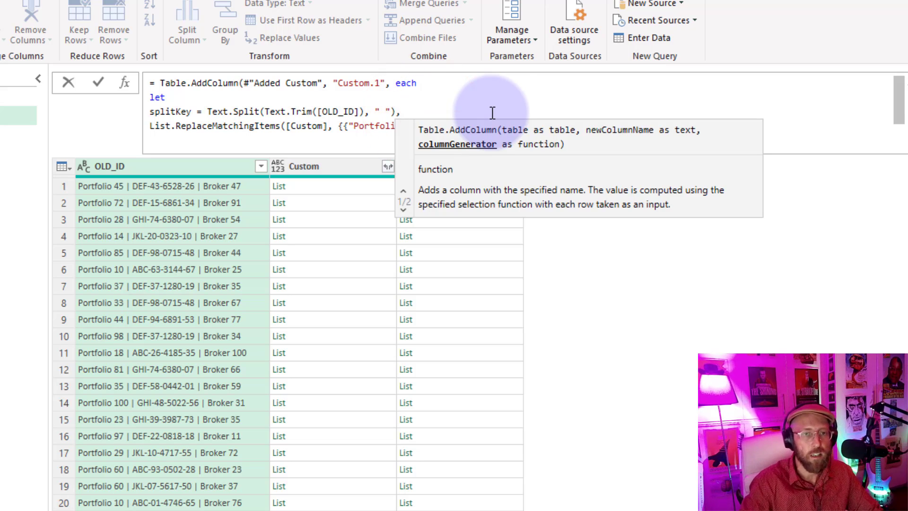
Prefix the replace line with 'replacekey =' and swap [Custom] for splitKey.
left_click(150, 126)
type("replacekey =")
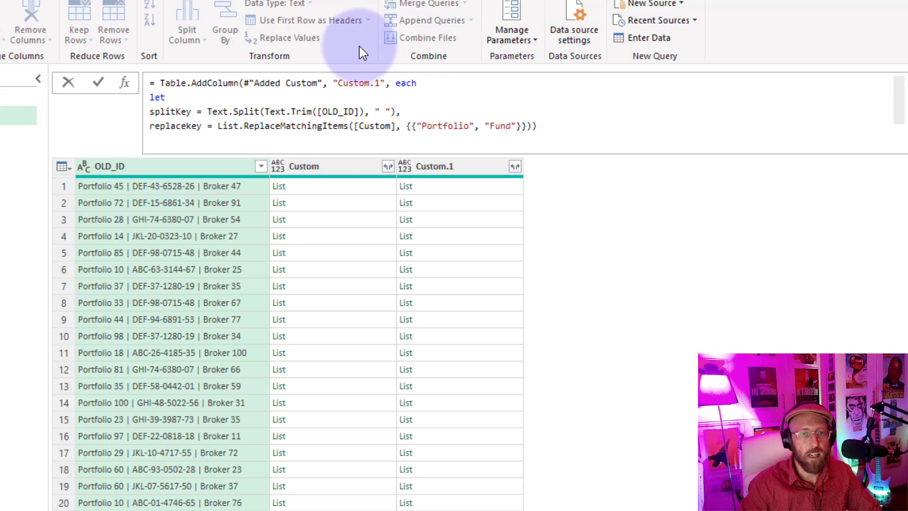
double_click(381, 126)
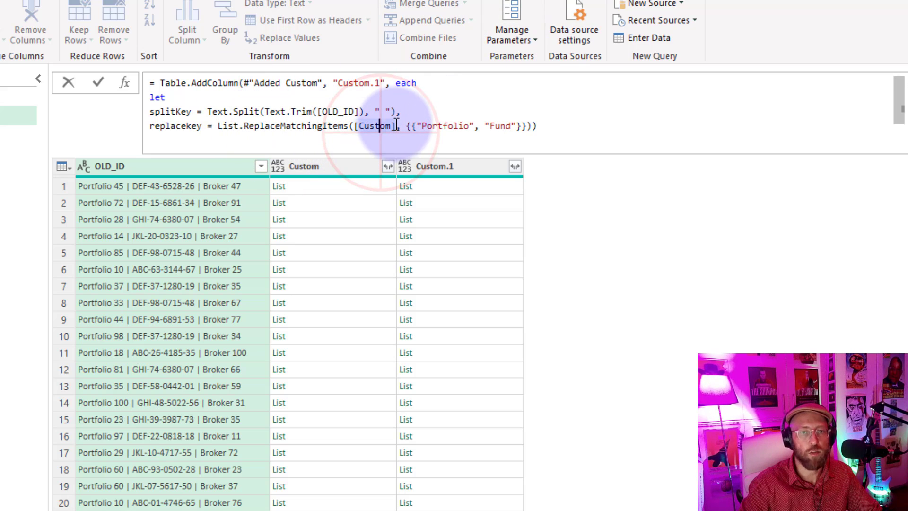
left_click_drag(398, 124, 363, 125)
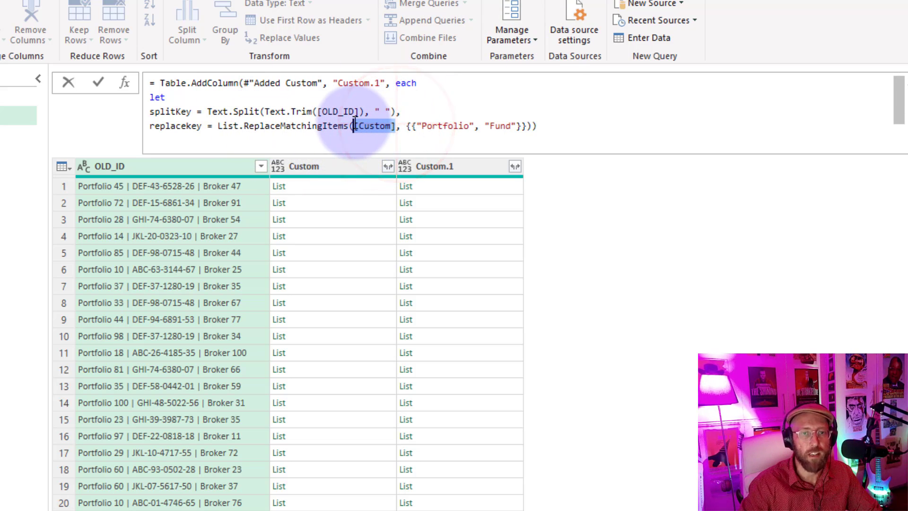
double_click(169, 112)
key("ctrl+c")
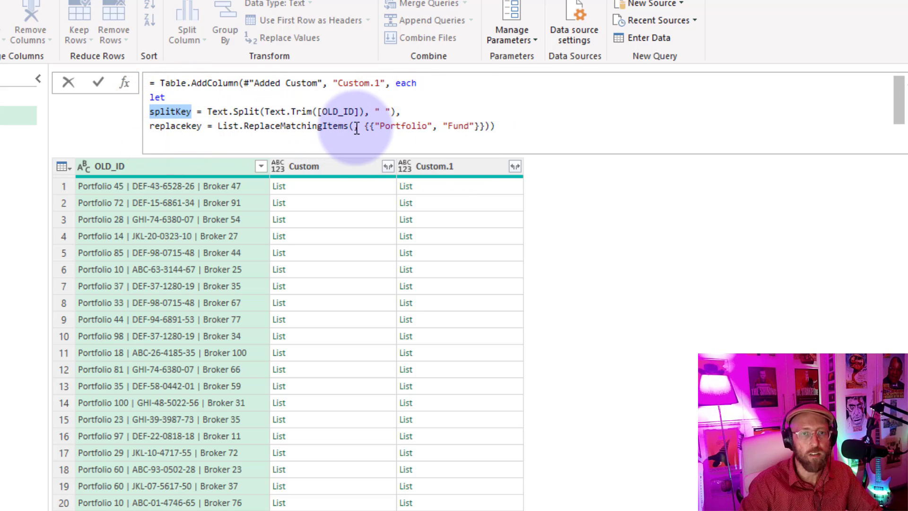
left_click(354, 125)
key("ctrl+v")
left_click(450, 150)
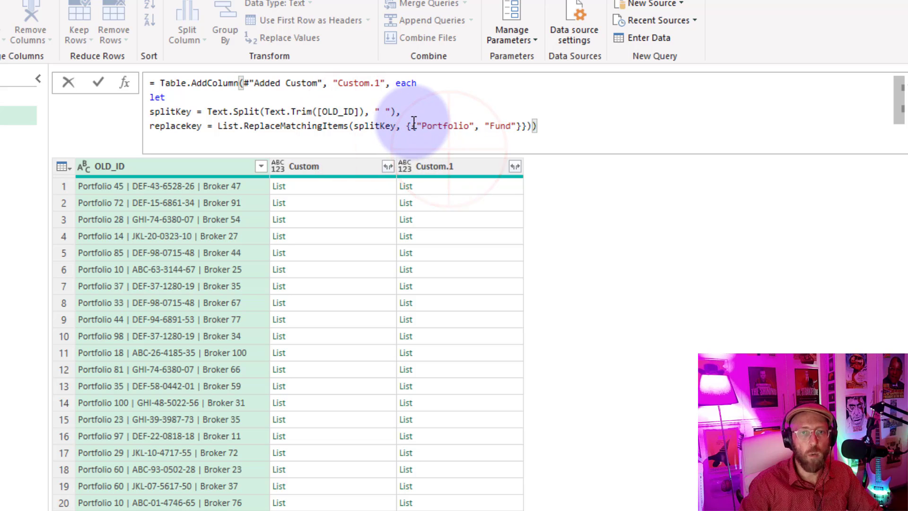
Replace the Portfolio-to-Fund pairs with LookupTable and add 'in replacekey'.
left_click_drag(406, 124, 526, 126)
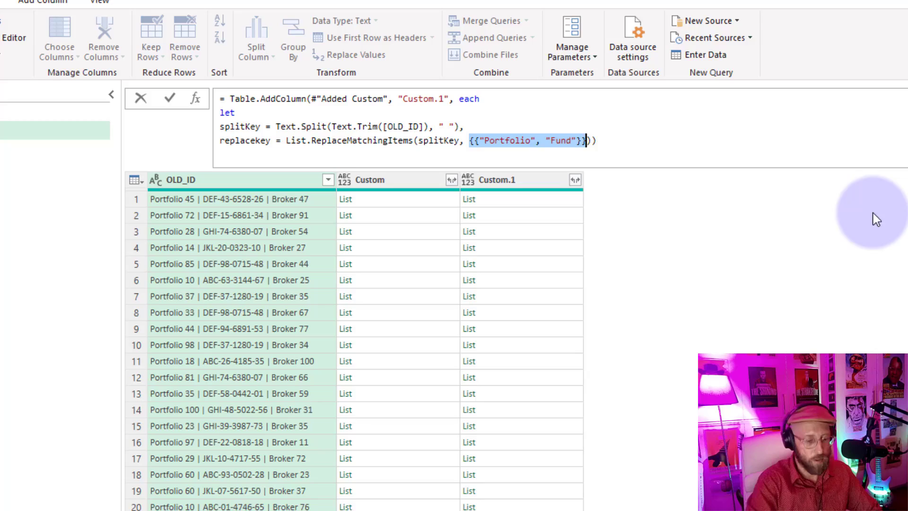
type("Look")
key("Tab")
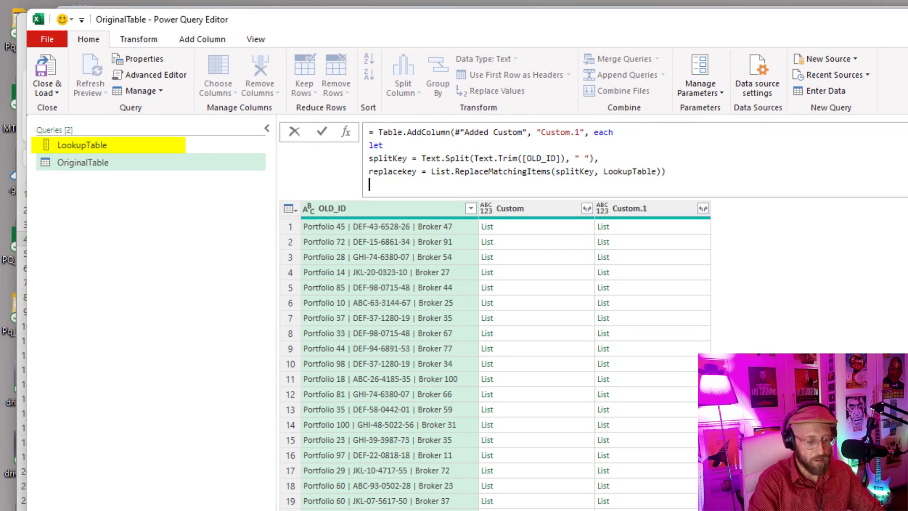
key("shift+Return")
type("in")
key("shift+Return")
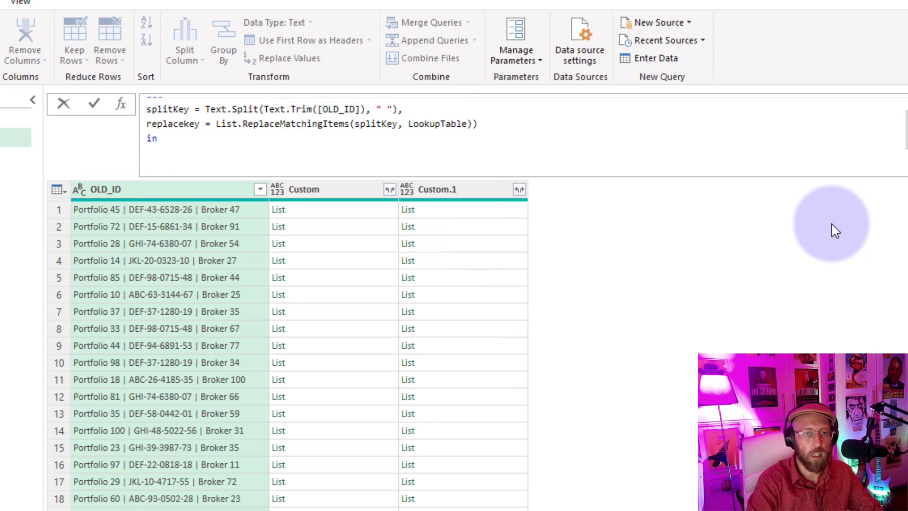
type("replacekey")
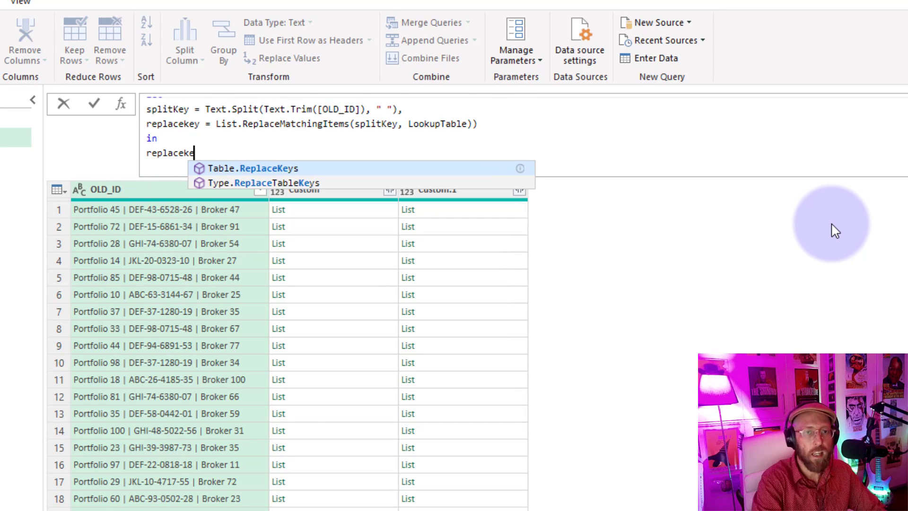
left_click(416, 209)
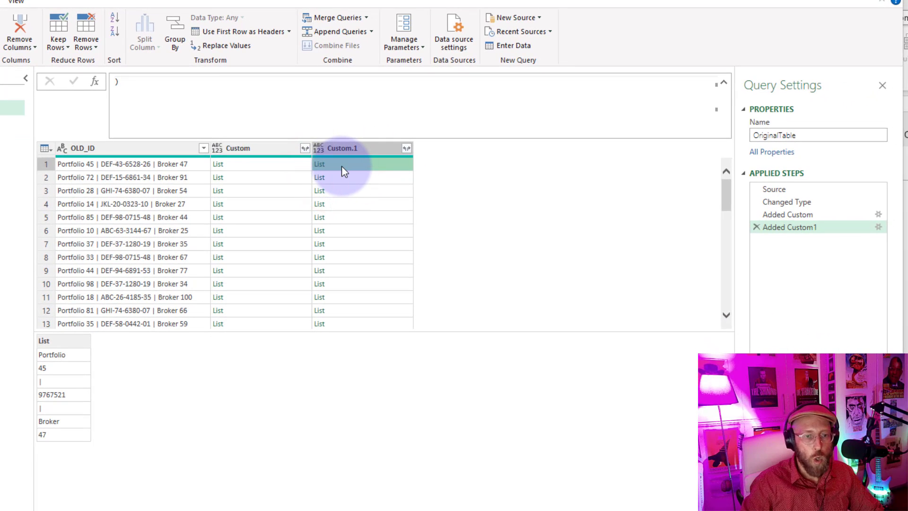
left_click(259, 169)
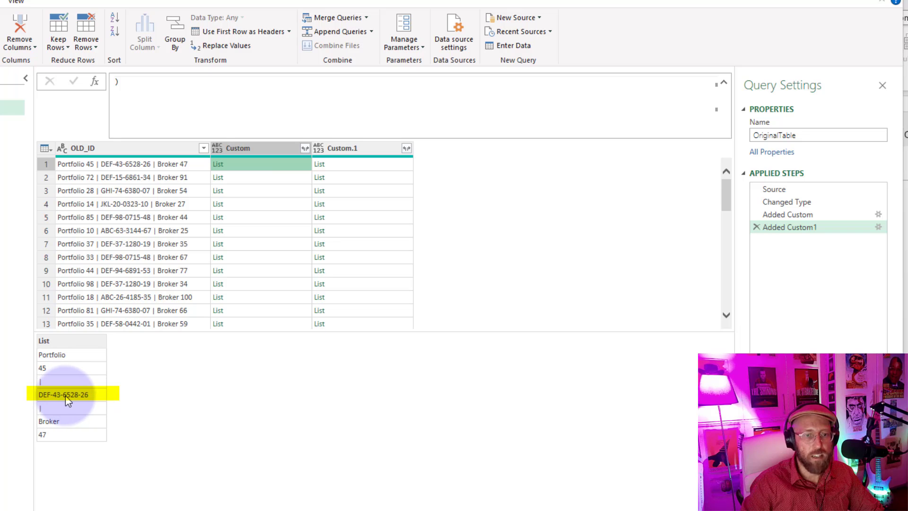
left_click(348, 164)
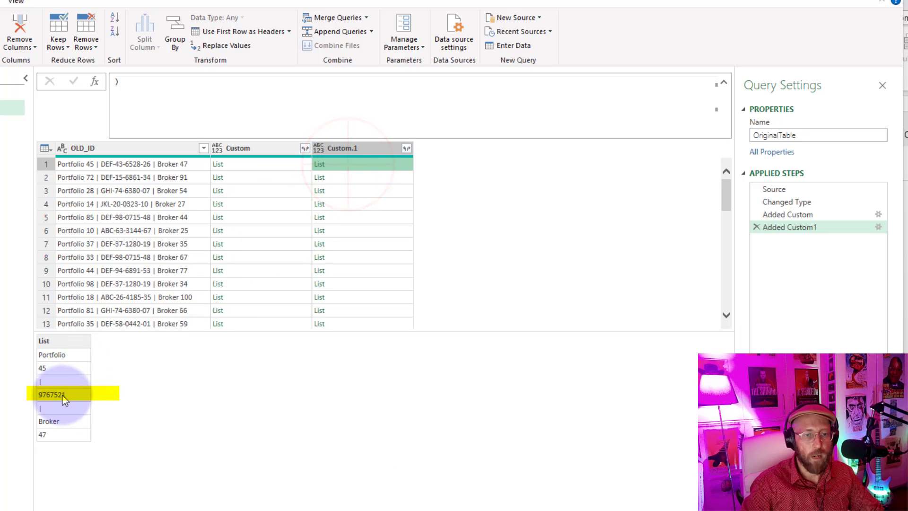
left_click(878, 228)
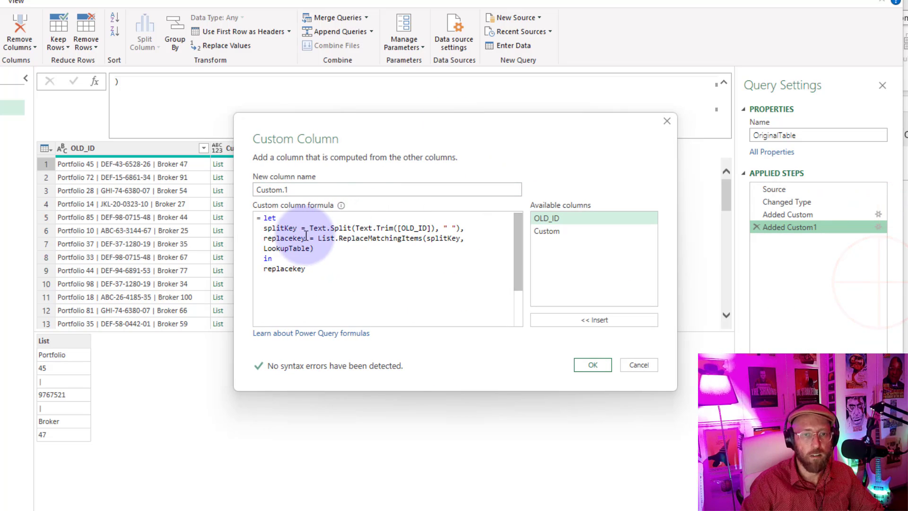
left_click_drag(268, 231, 416, 253)
left_click(415, 256)
left_click(656, 365)
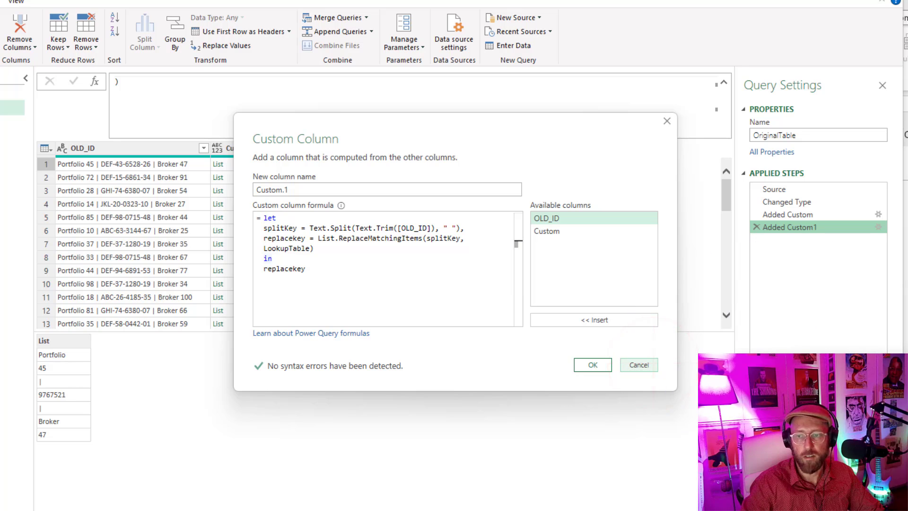
left_click(518, 105)
scroll(511, 106, "up", 3)
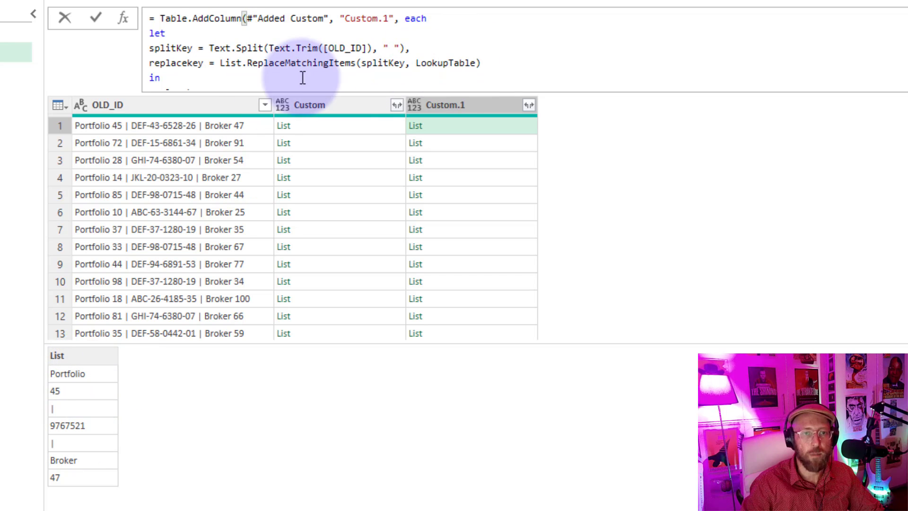
Return Text.Combine(replacekey, " ") from the let block and commit the formula.
scroll(189, 57, "down", 3)
left_click(148, 52)
key("space")
key("Left")
type("textcom")
key("Tab")
type("(")
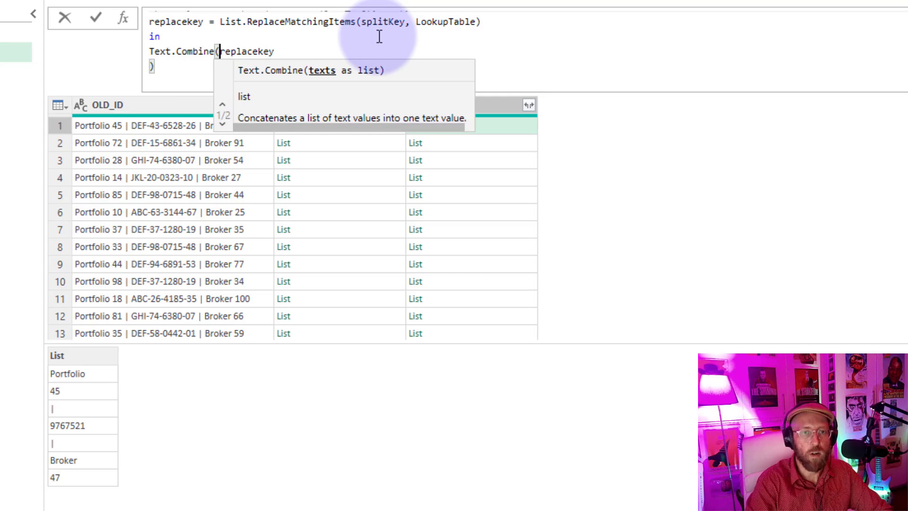
key("End")
type(", \" ")
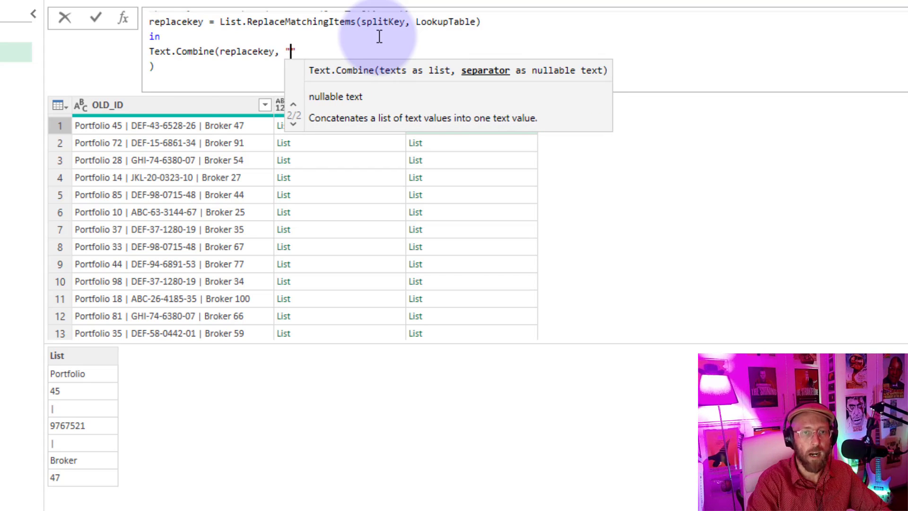
type("\")")
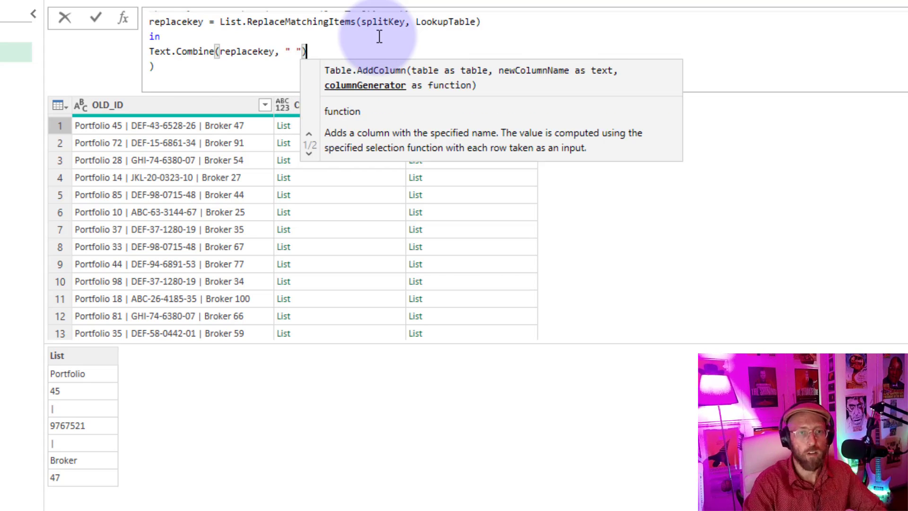
left_click(152, 68)
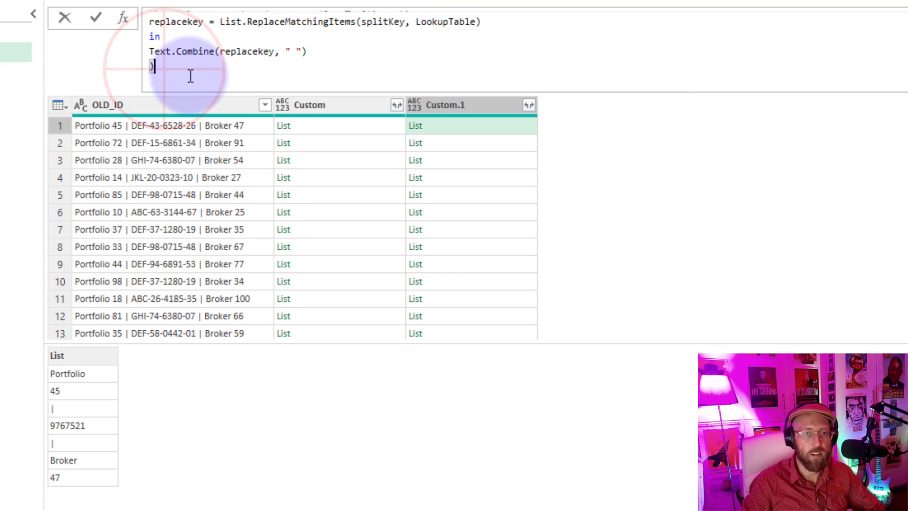
key("Return")
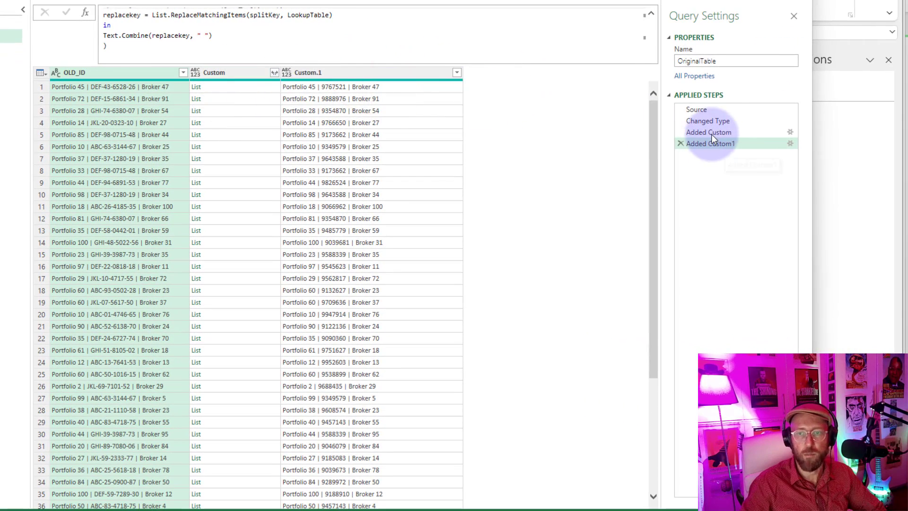
Delete the leftover Added Custom applied step.
left_click(711, 134)
left_click(681, 132)
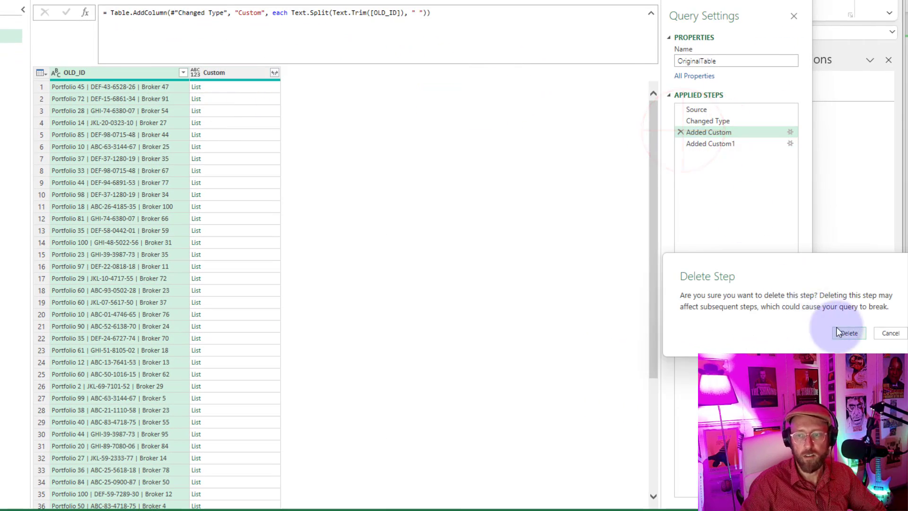
left_click(839, 331)
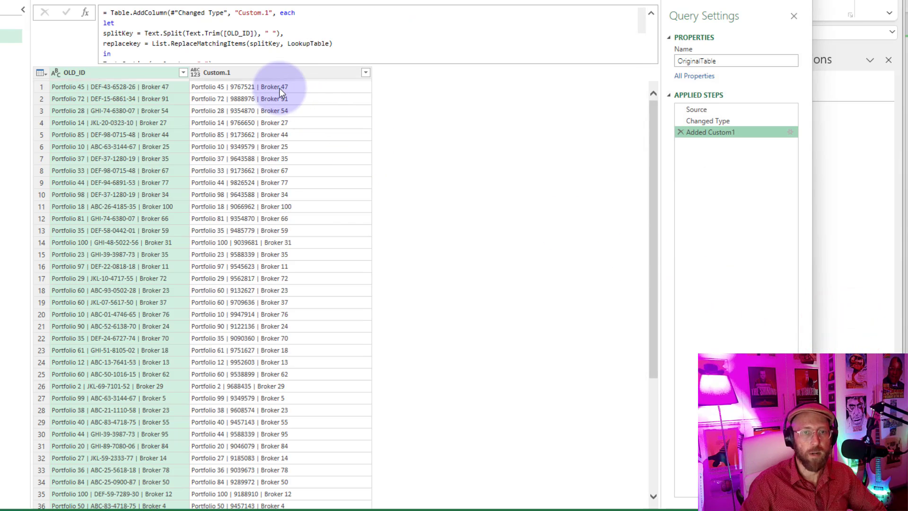
Rename the Custom.1 column to NewKey in the formula bar.
left_click(245, 88)
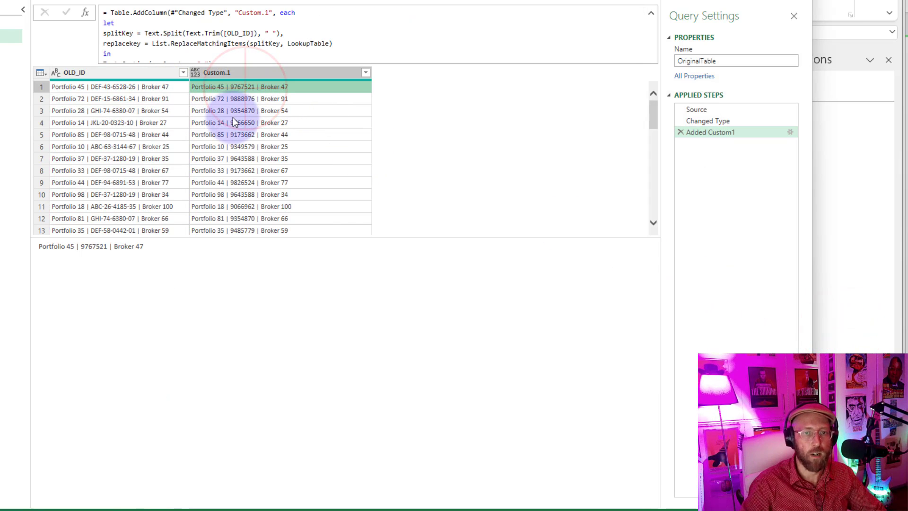
left_click(234, 73)
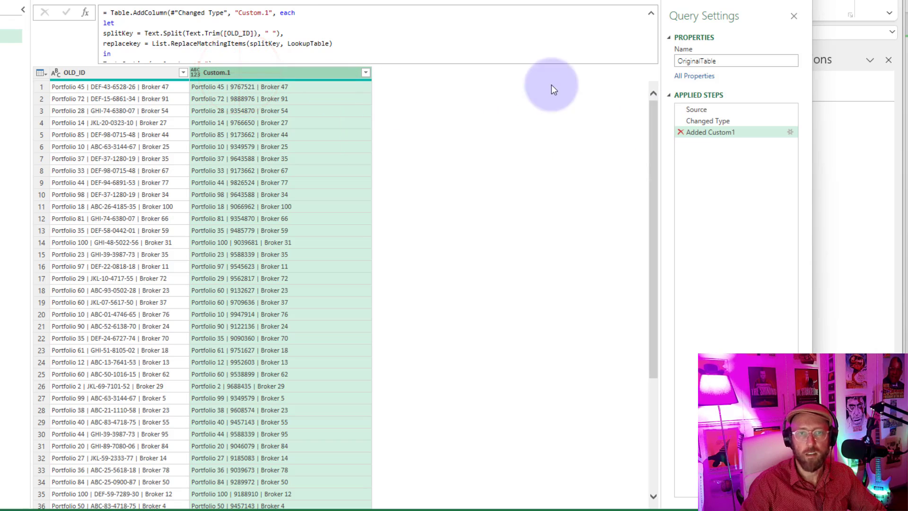
left_click_drag(239, 12, 258, 10)
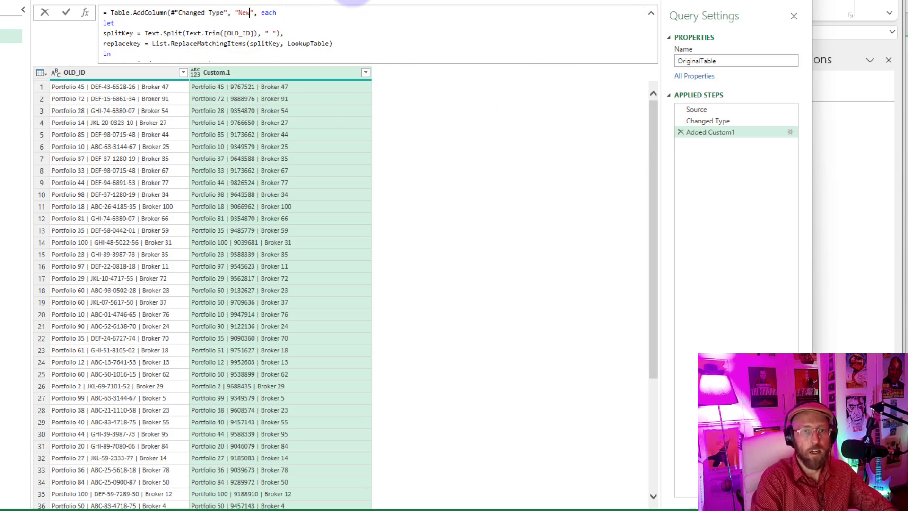
left_click(394, 140)
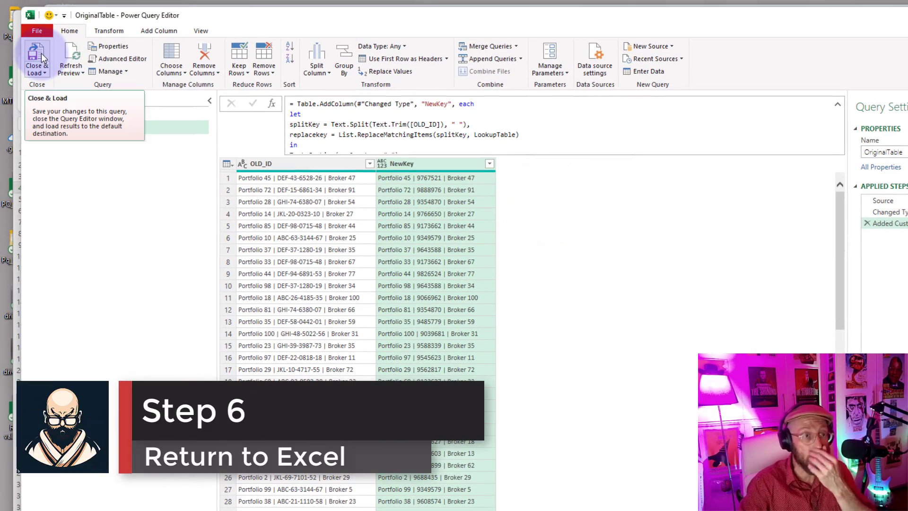
Cancel the stalled OriginalTable worksheet load and reopen OriginalTable in the Power Query Editor.
left_click(41, 53)
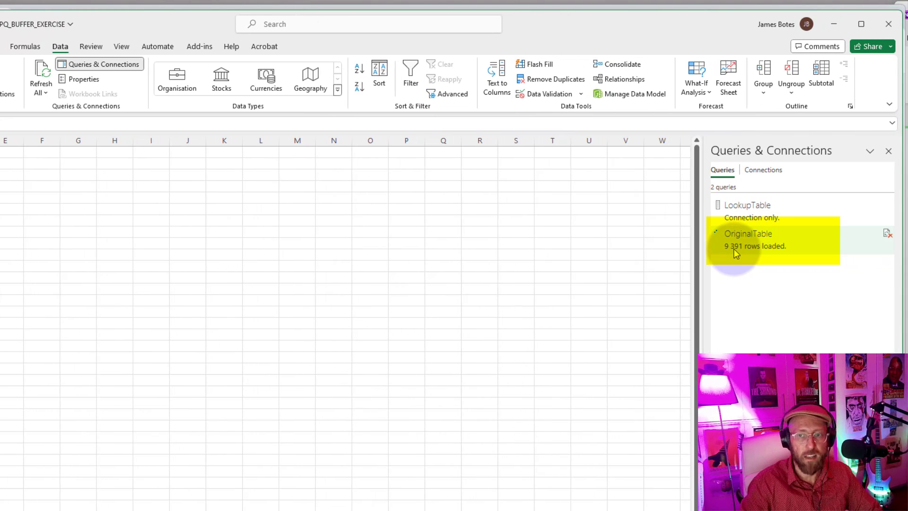
left_click(886, 234)
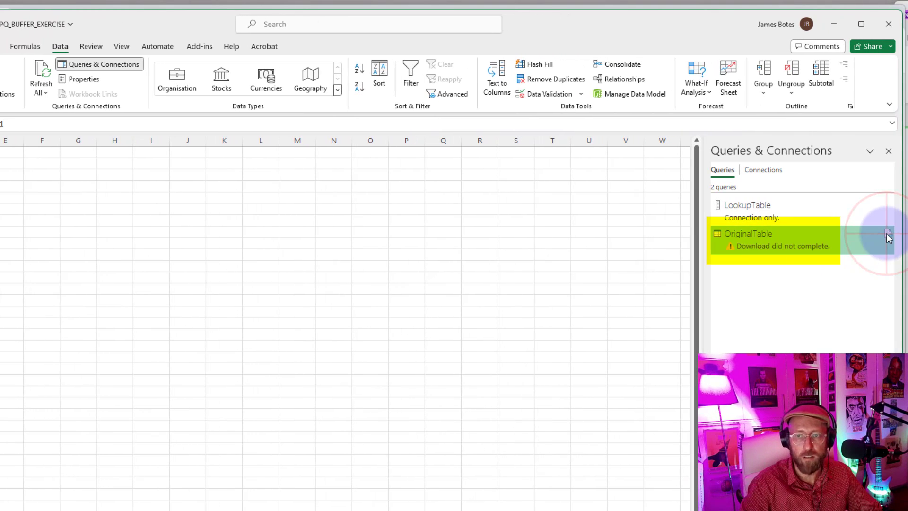
left_click_drag(466, 266, 454, 266)
mouse_move(745, 245)
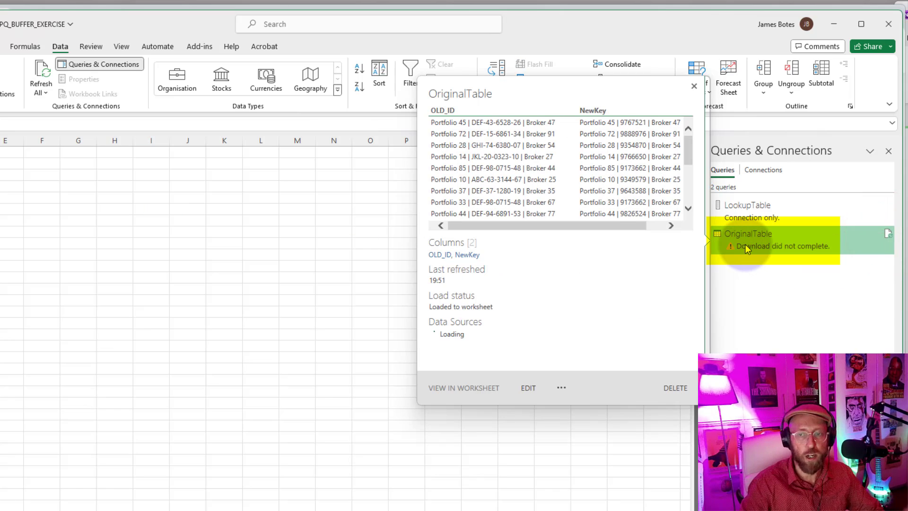
double_click(745, 244)
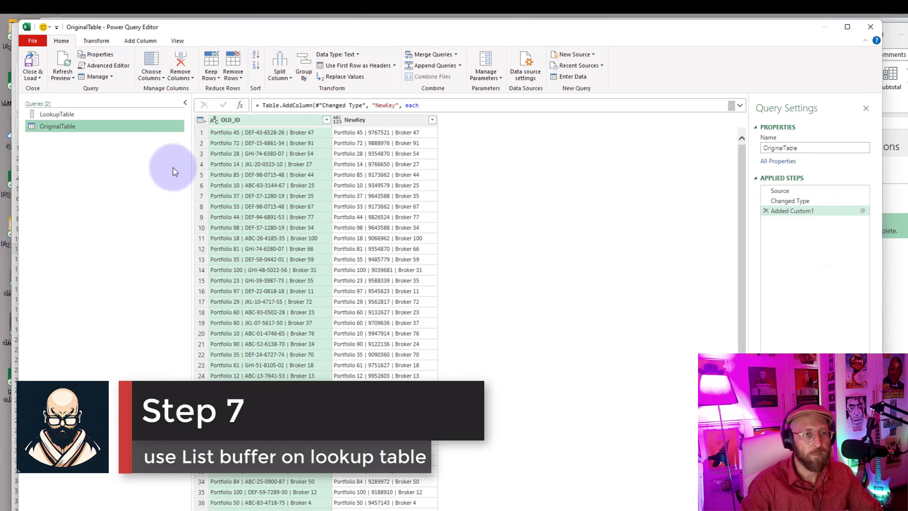
In the Advanced Editor, add a step BufferDemo = List.Buffer(LookupTable) above Source.
left_click(105, 65)
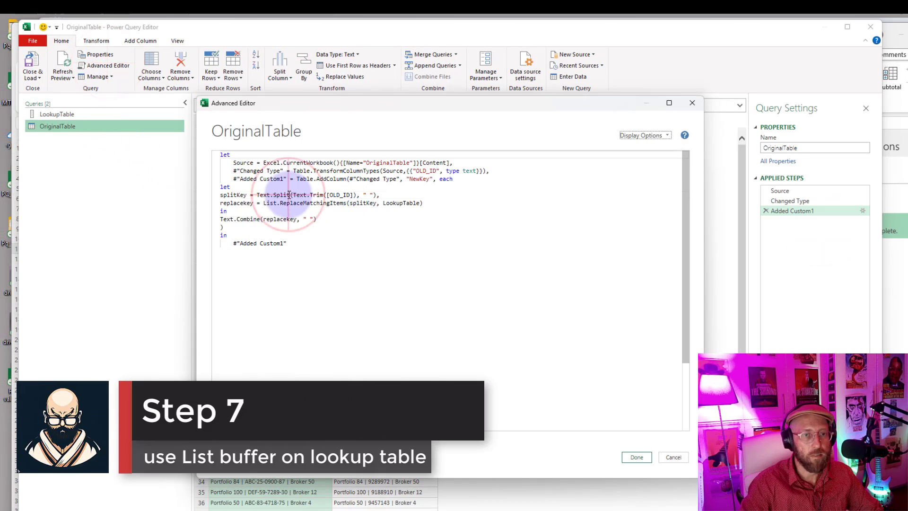
left_click(242, 163)
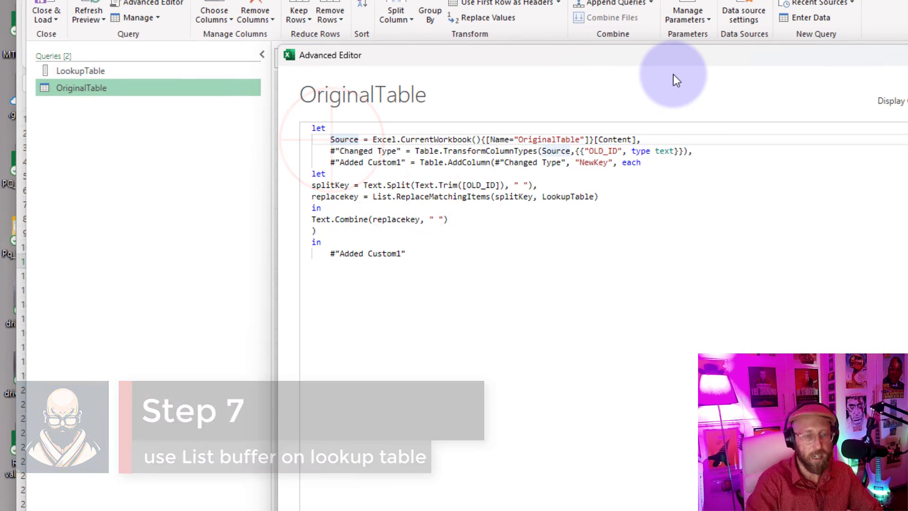
key("Return")
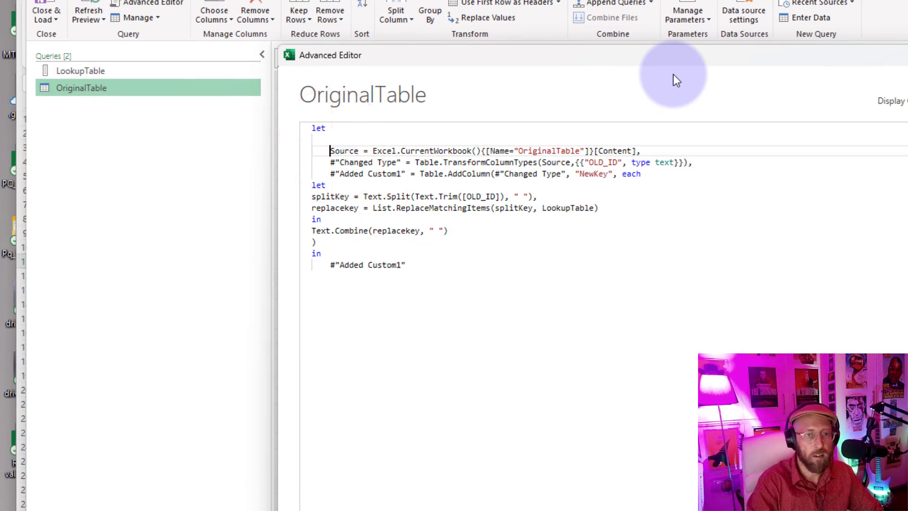
key("Up")
type("B")
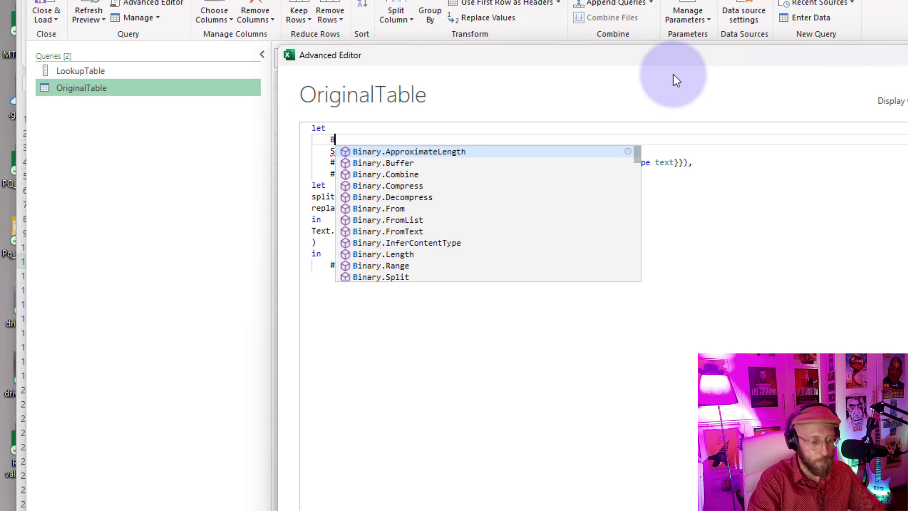
type("ufferDem")
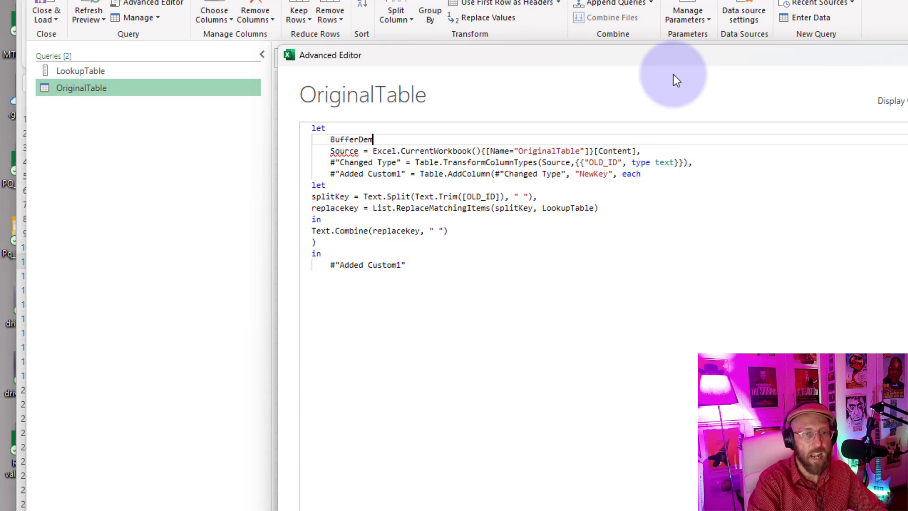
type("o = ")
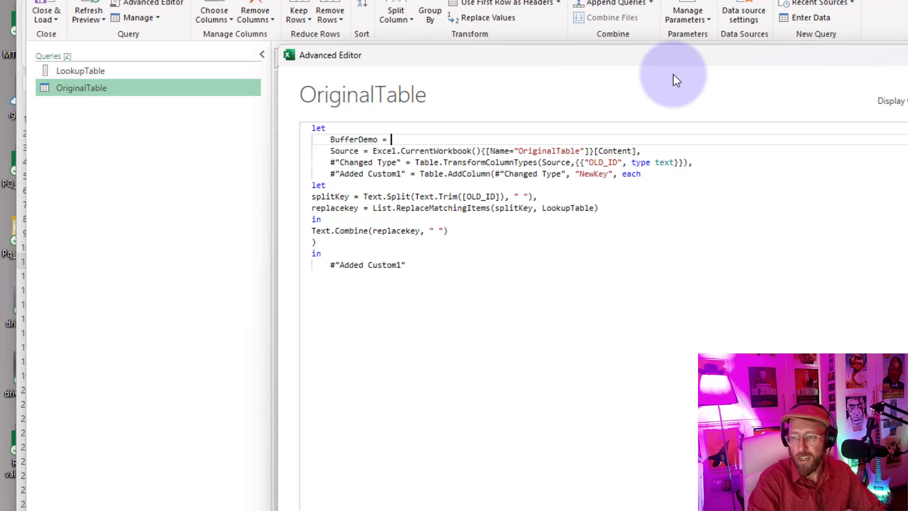
type("listbuff")
key("Tab")
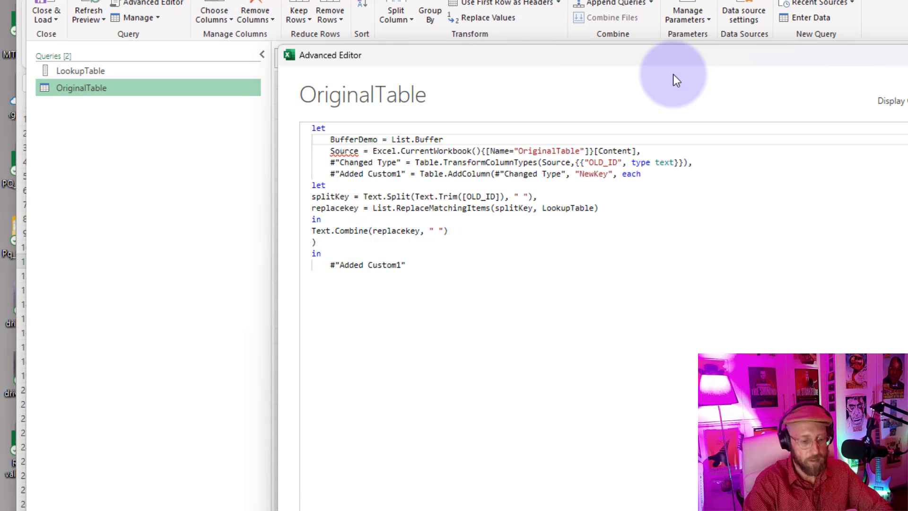
type("(")
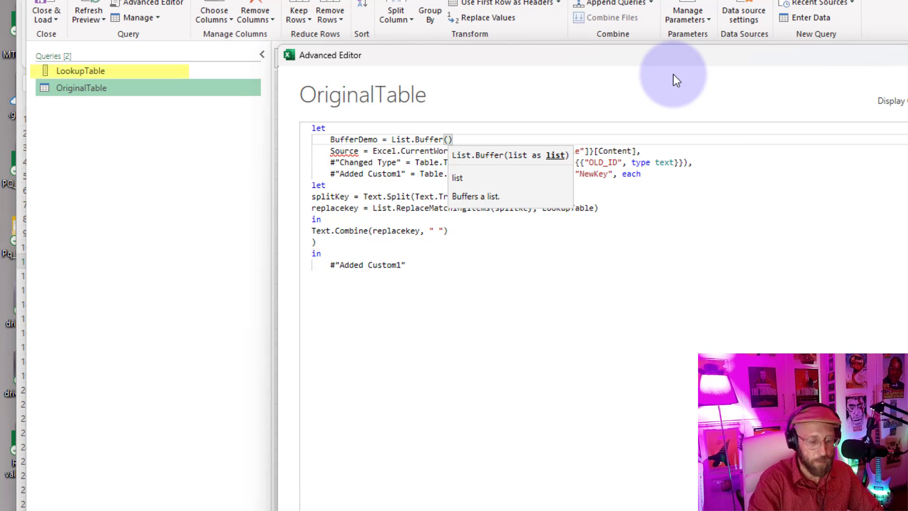
type("LookupTable")
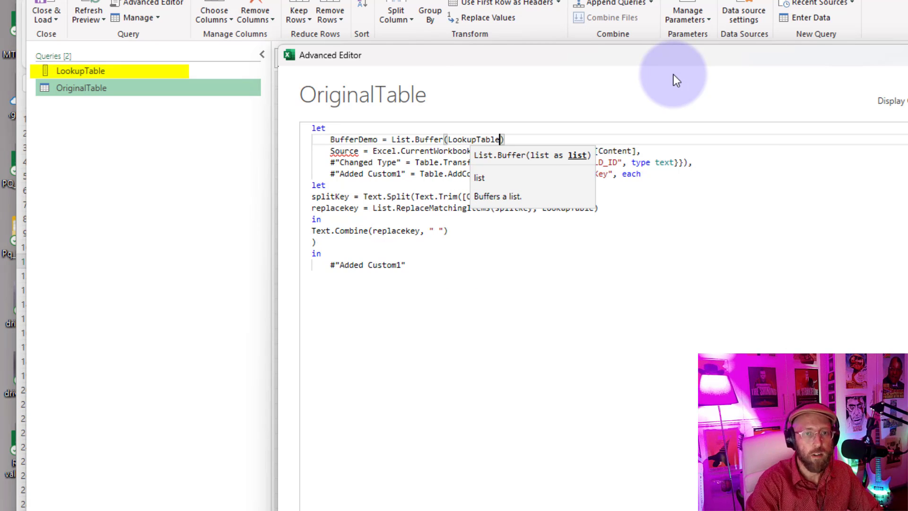
key("Right")
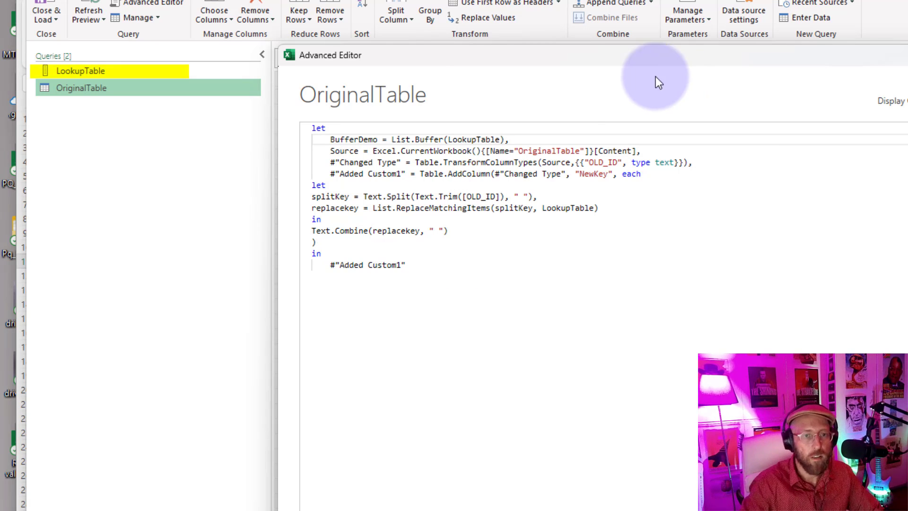
double_click(354, 140)
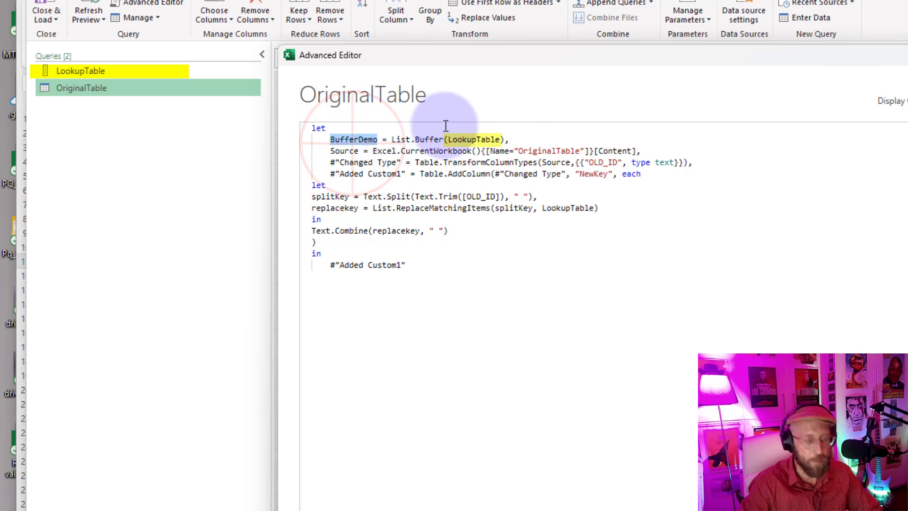
Replace LookupTable with BufferDemo in the replacekey line and apply the edited code.
left_click(332, 185)
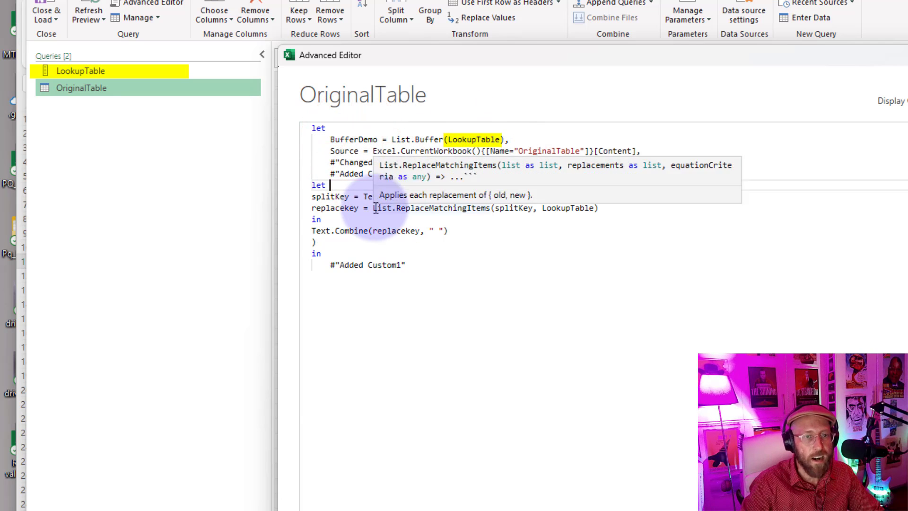
left_click(329, 208)
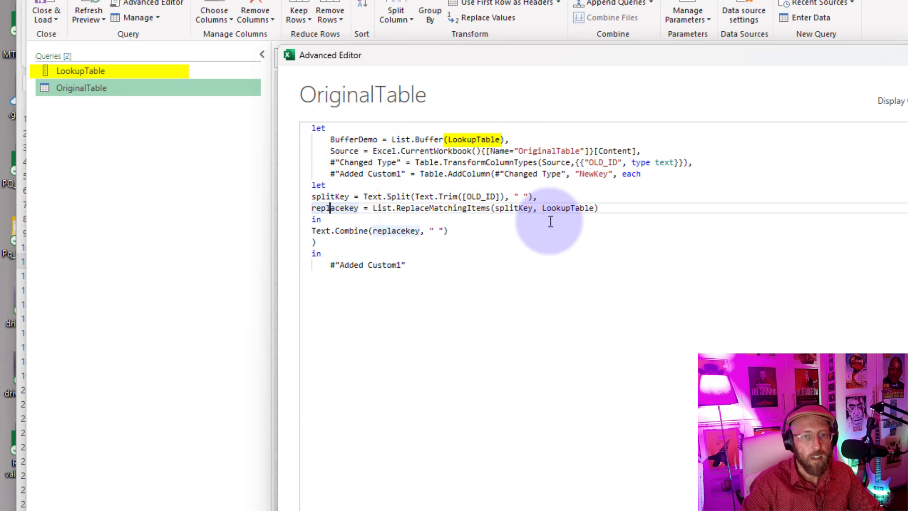
left_click(560, 208)
double_click(565, 208)
type("BufferDemo")
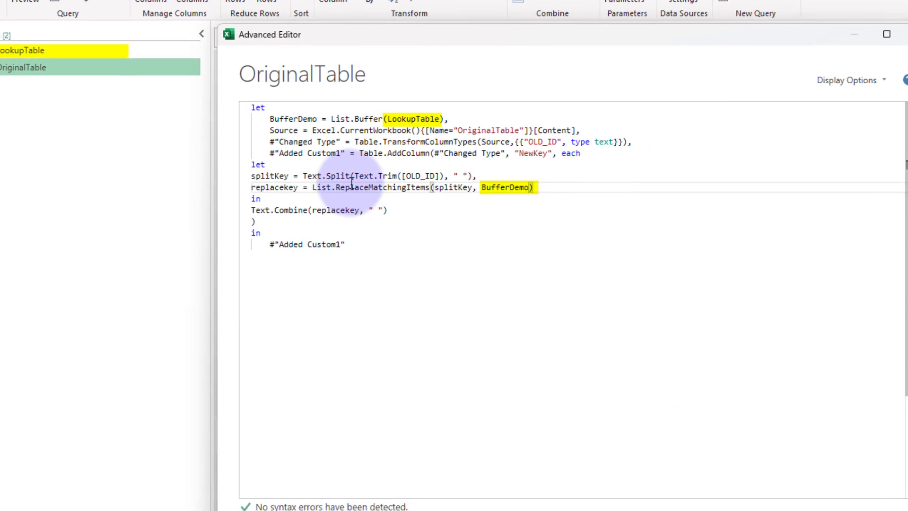
left_click(705, 491)
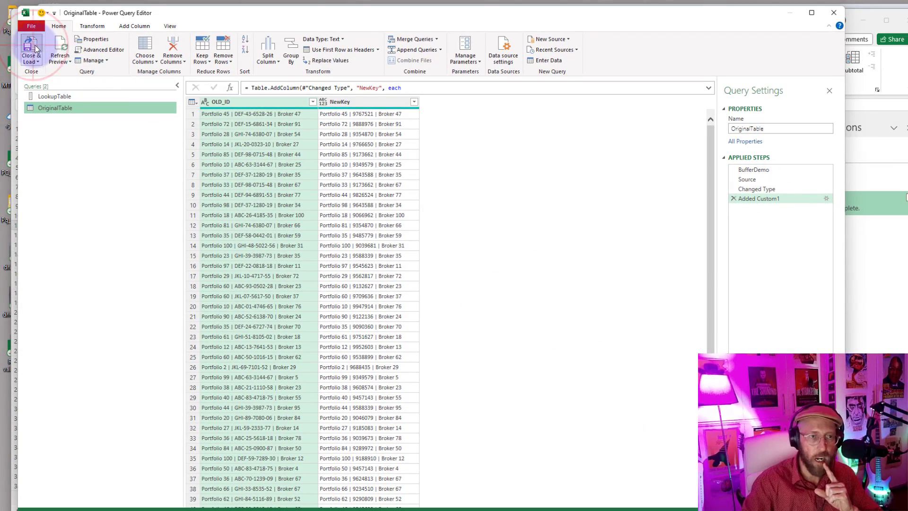
Load the buffered query to the worksheet and spot-check the 1 000 000 loaded NewKey values.
left_click(37, 48)
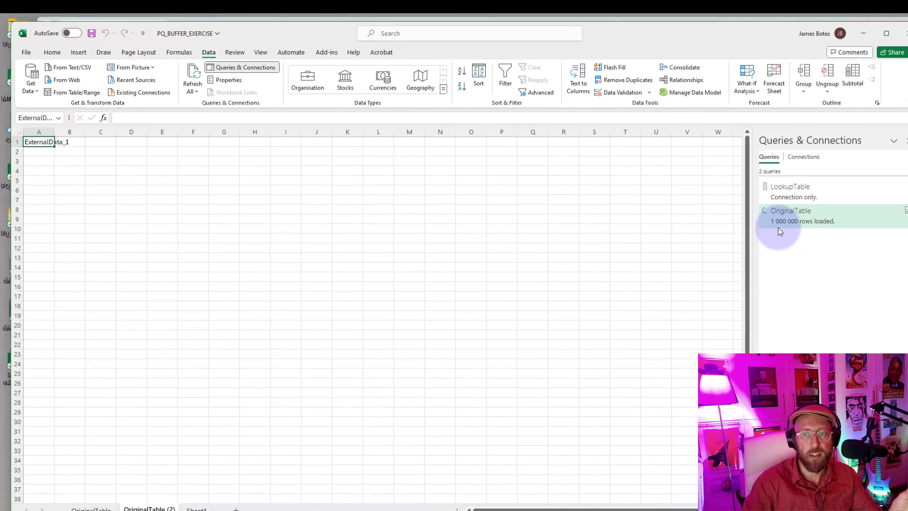
left_click(235, 175)
left_click_drag(221, 154, 222, 290)
left_click(250, 246)
left_click(460, 226)
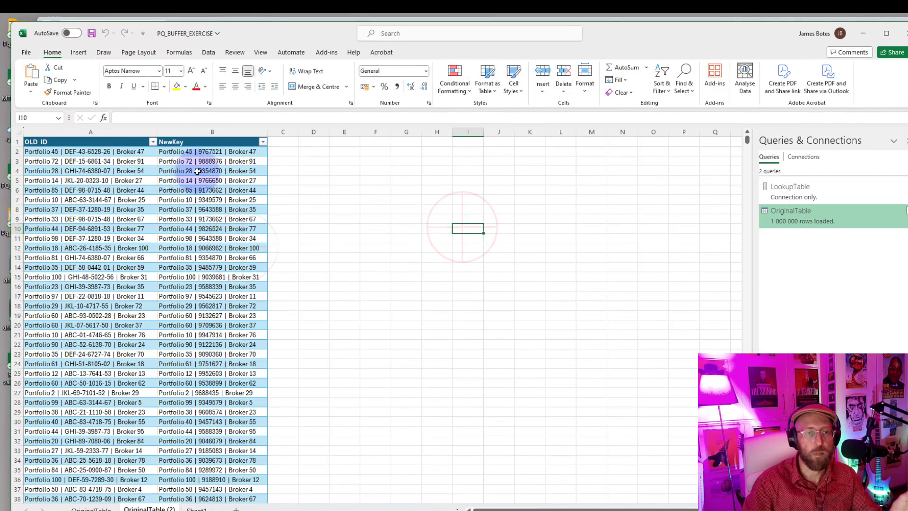
left_click_drag(203, 170, 213, 236)
left_click(213, 296)
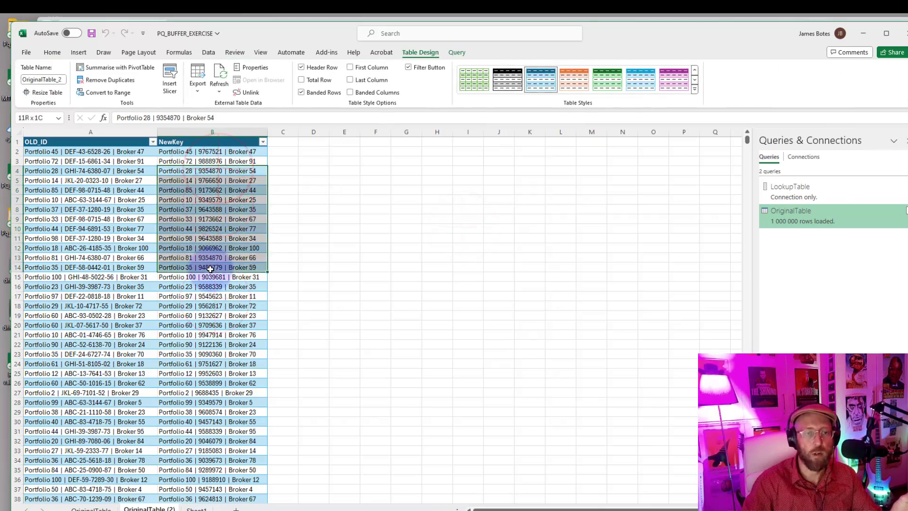